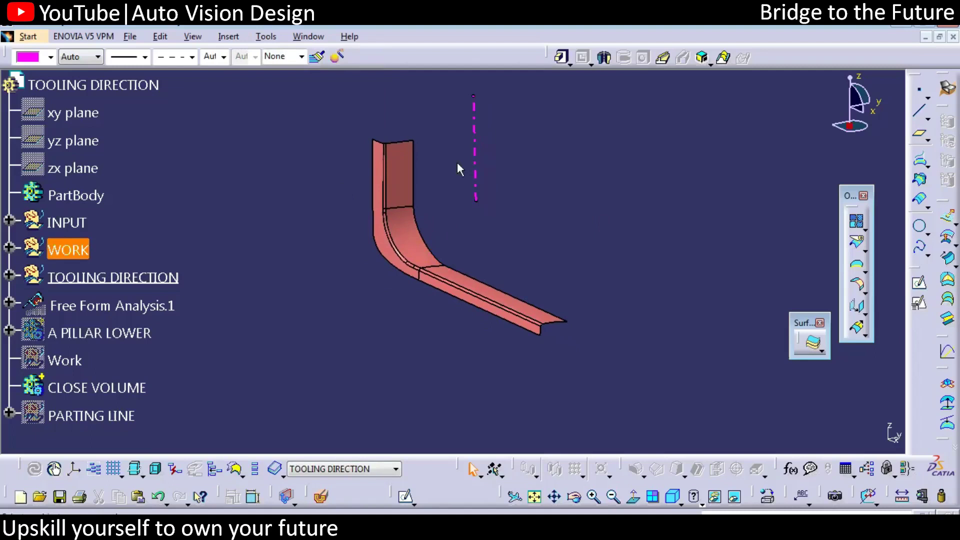
# Dismiss the welcome dialog and open the toolbar settings of the Customize dialog
pyautogui.moveTo(529, 268); pyautogui.dragTo(530, 302, button='middle')
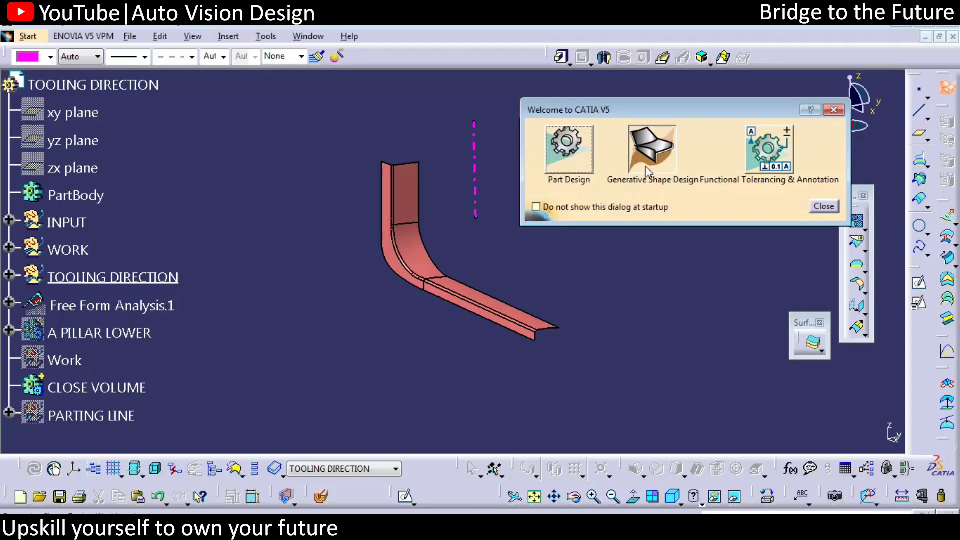
pyautogui.click(823, 207)
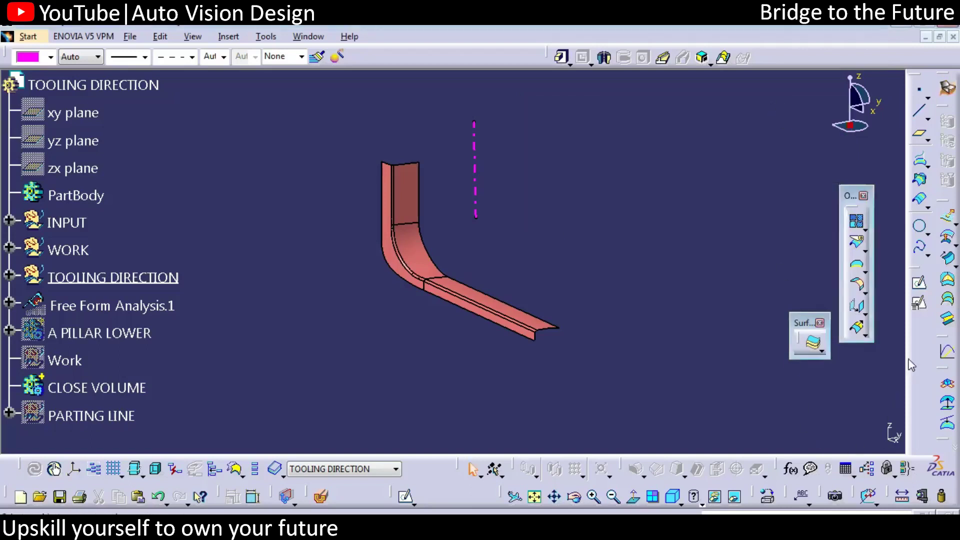
pyautogui.rightClick(917, 349)
pyautogui.scroll(-2, 865, 500)
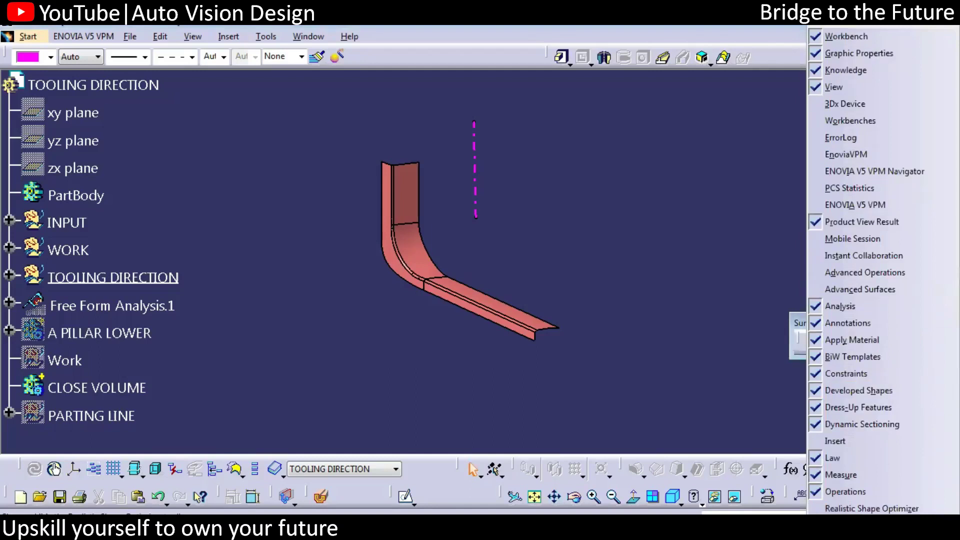
pyautogui.scroll(-5, 866, 500)
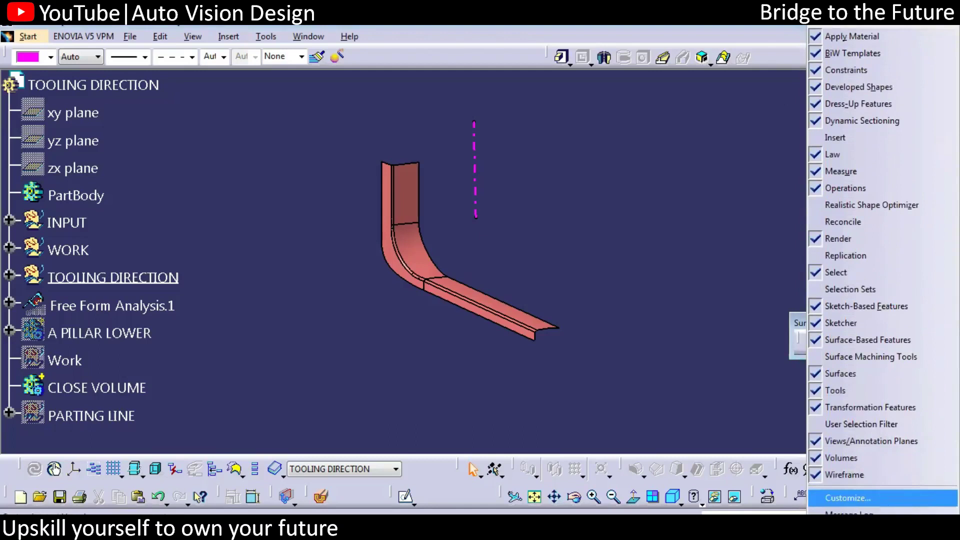
pyautogui.click(865, 498)
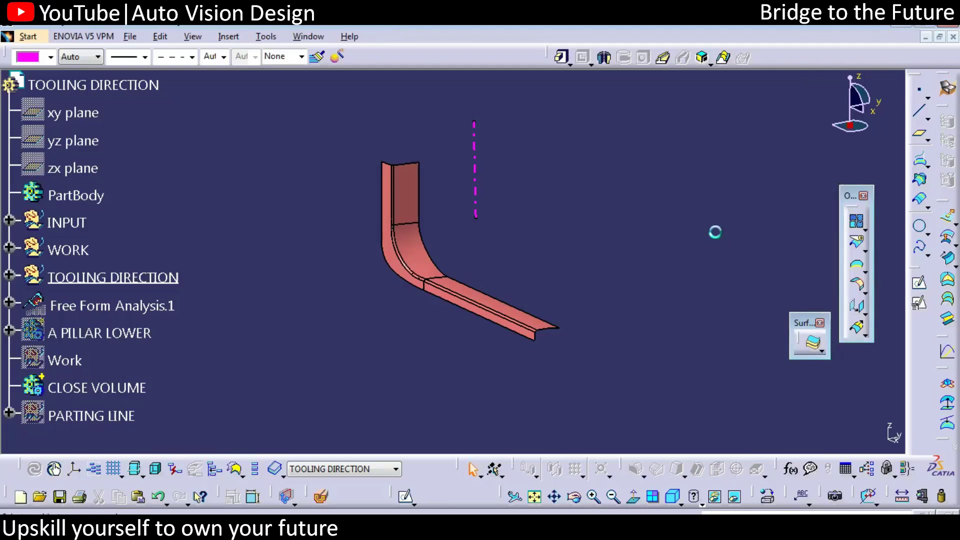
pyautogui.click(411, 115)
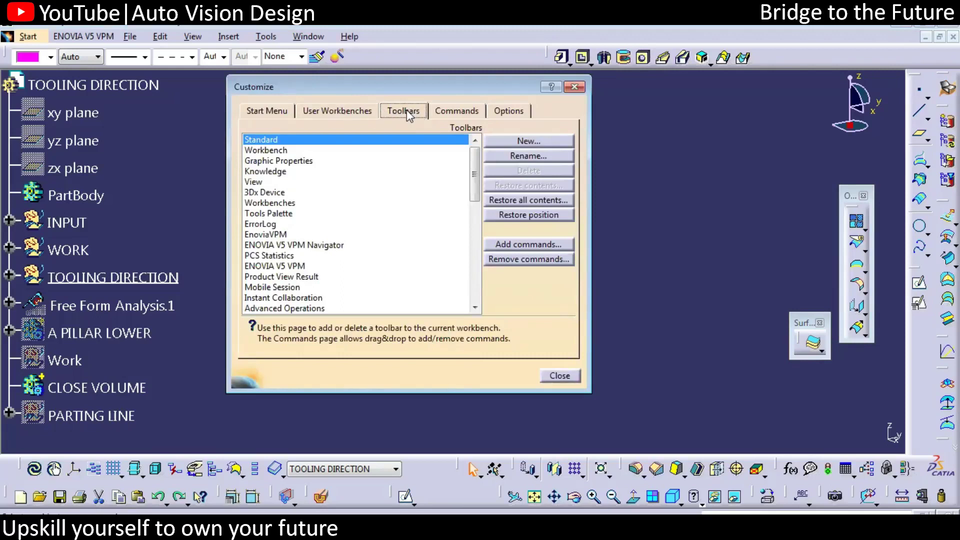
# Start a new toolbar based on the Part Design workbench, keeping its window and preview clear of the Customize dialog
pyautogui.click(521, 141)
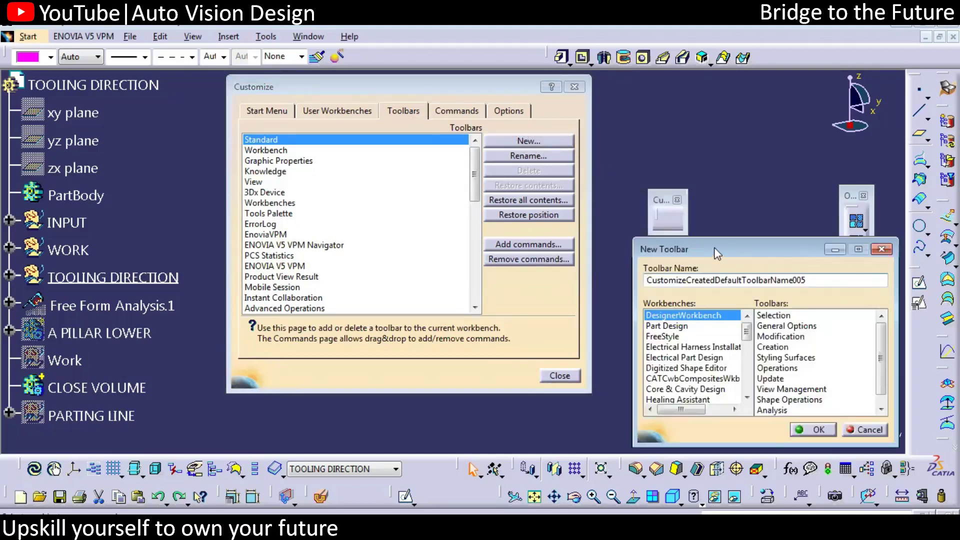
pyautogui.moveTo(717, 252); pyautogui.dragTo(670, 153)
pyautogui.moveTo(656, 198); pyautogui.dragTo(680, 379)
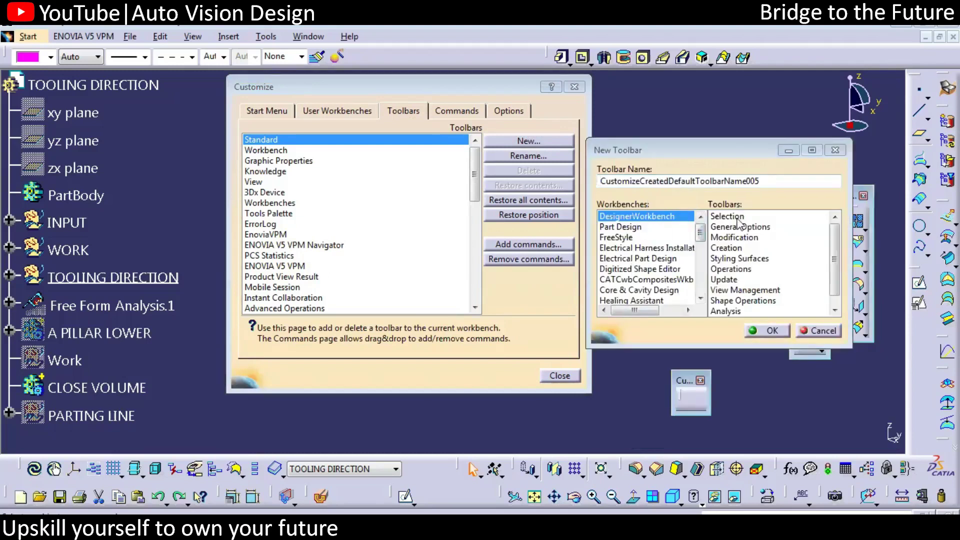
pyautogui.click(625, 227)
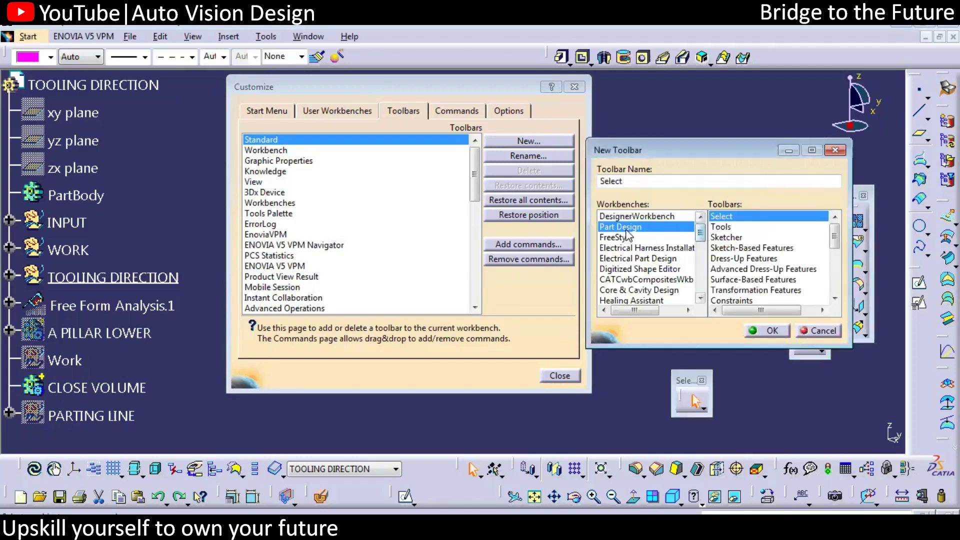
# Preview the Tools, Sketcher, Sketch-Based Features and Dress-Up Features toolbars of the Part Design workbench
pyautogui.moveTo(834, 235)
pyautogui.mouseDown()
pyautogui.moveTo(834, 280)
pyautogui.moveTo(834, 234)
pyautogui.mouseUp()
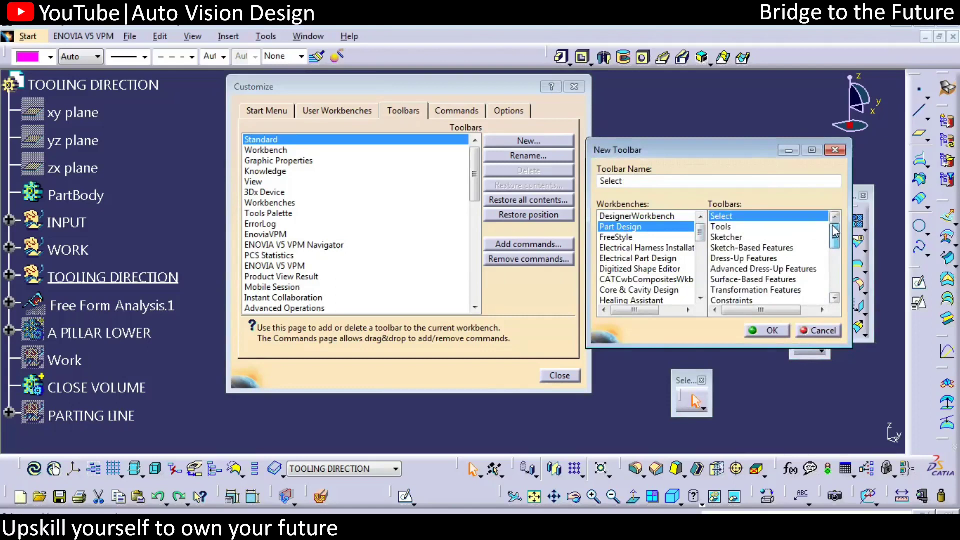
pyautogui.click(723, 227)
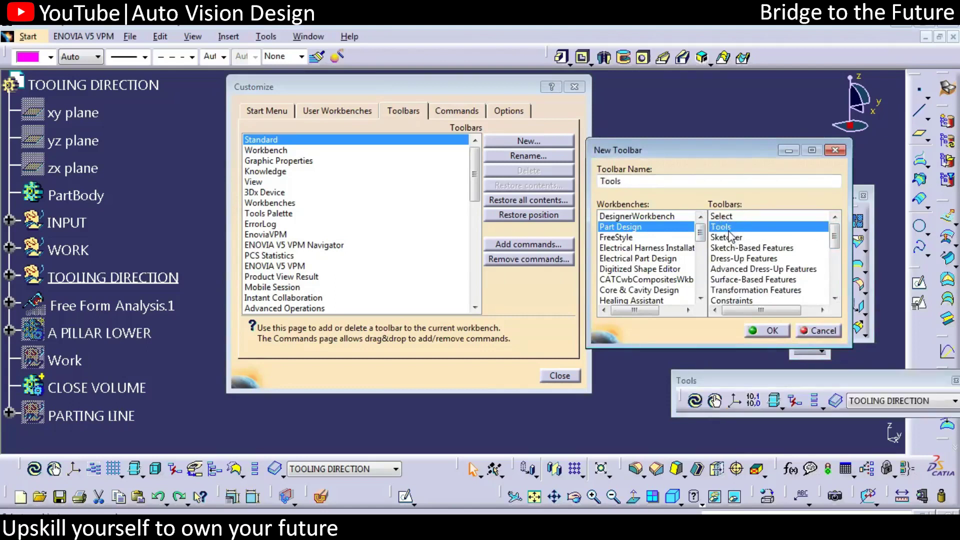
pyautogui.moveTo(740, 381); pyautogui.dragTo(629, 380)
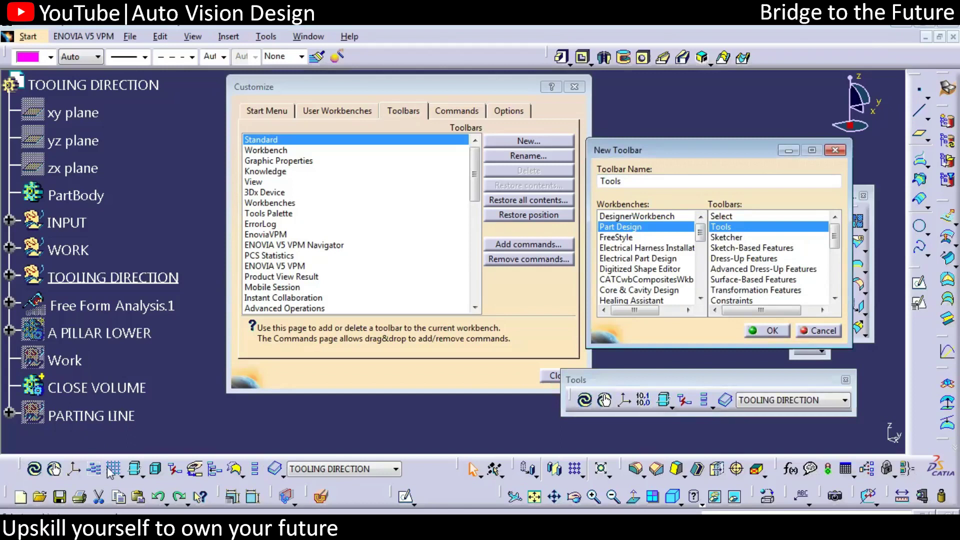
pyautogui.click(726, 237)
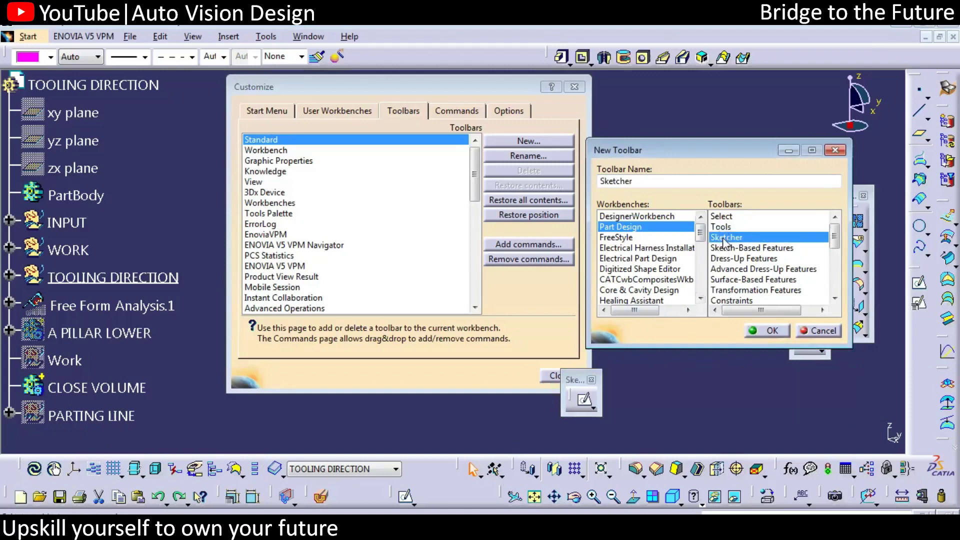
pyautogui.click(771, 248)
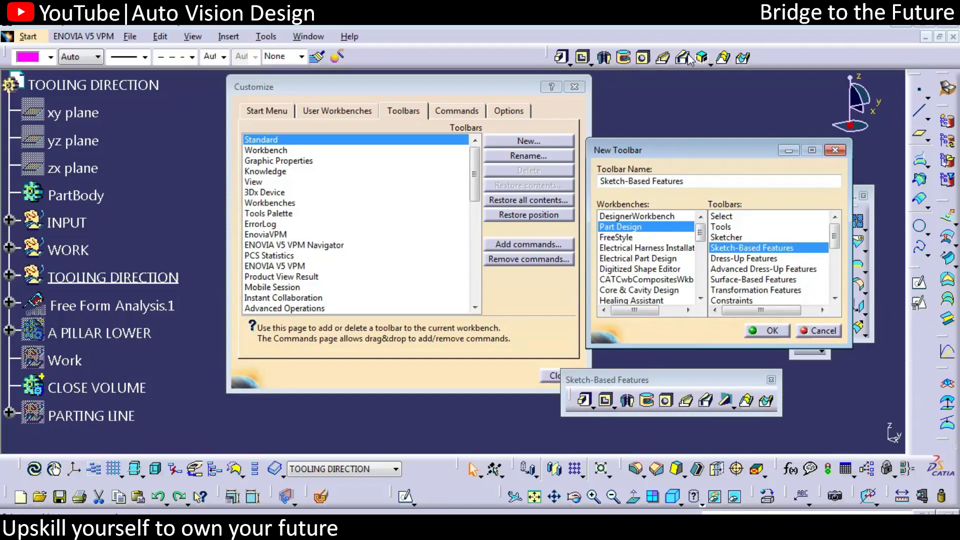
pyautogui.click(744, 259)
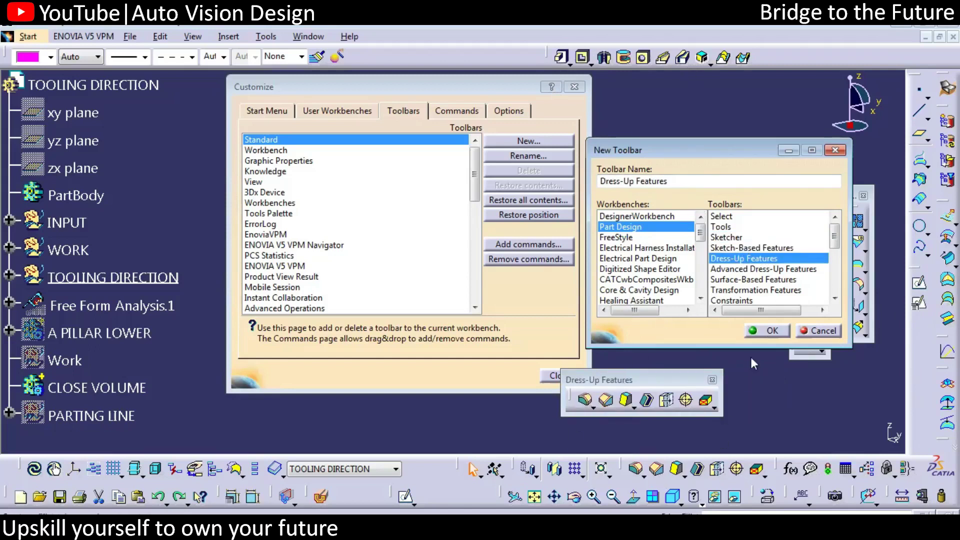
# Add the Advanced Dress-Up Features toolbar and dock it beside the sketch-based feature tools
pyautogui.click(757, 331)
pyautogui.press('Return')
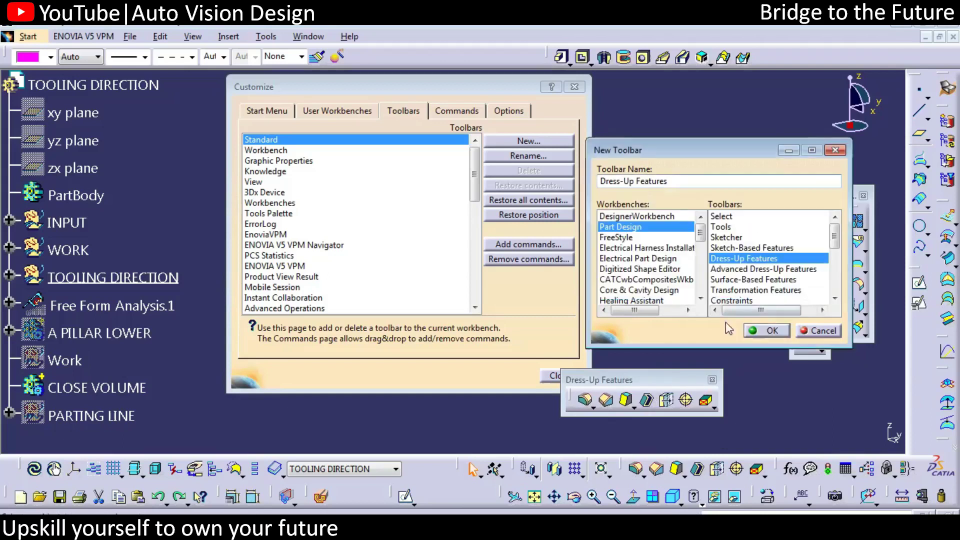
pyautogui.click(746, 269)
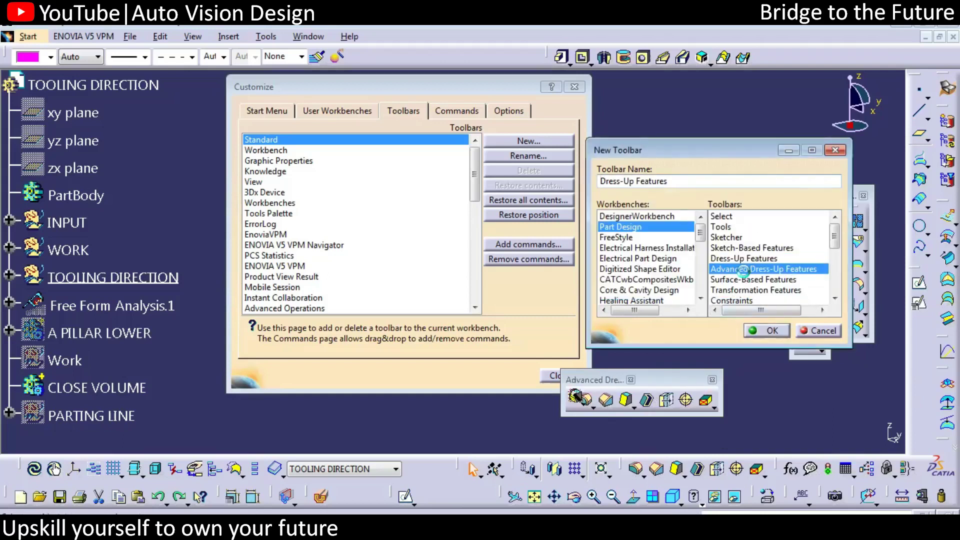
pyautogui.click(757, 331)
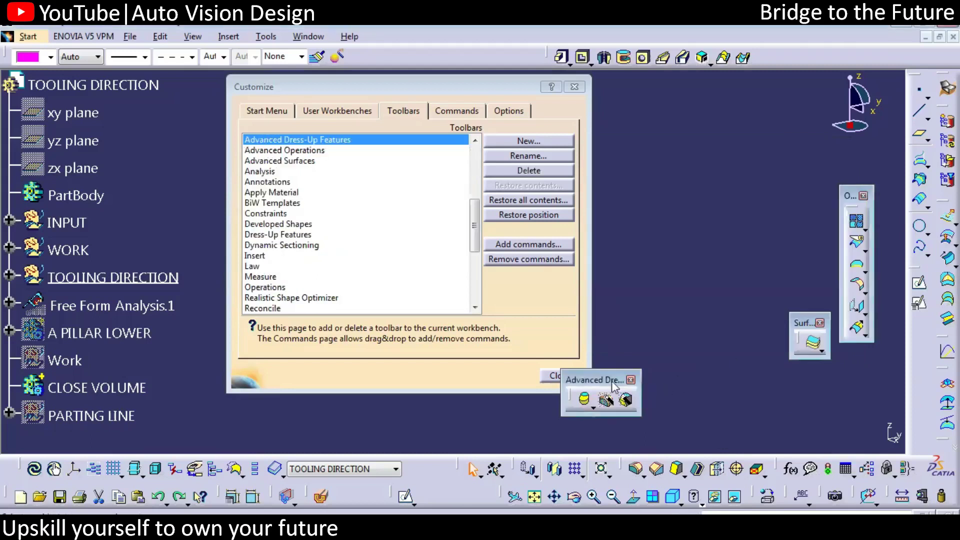
pyautogui.moveTo(615, 387); pyautogui.dragTo(472, 47)
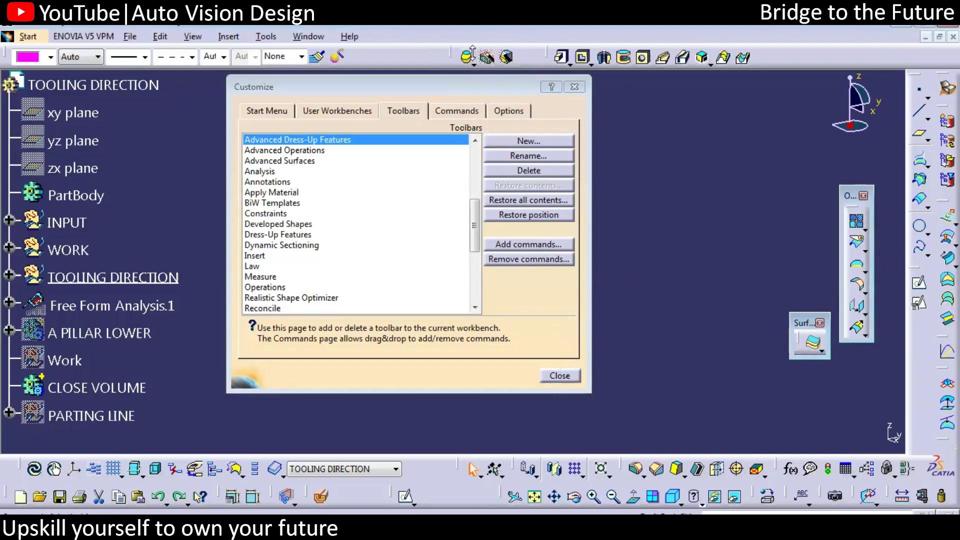
# Start another new toolbar from Part Design and preview its toolbars one by one from Tools through Annotations
pyautogui.click(516, 141)
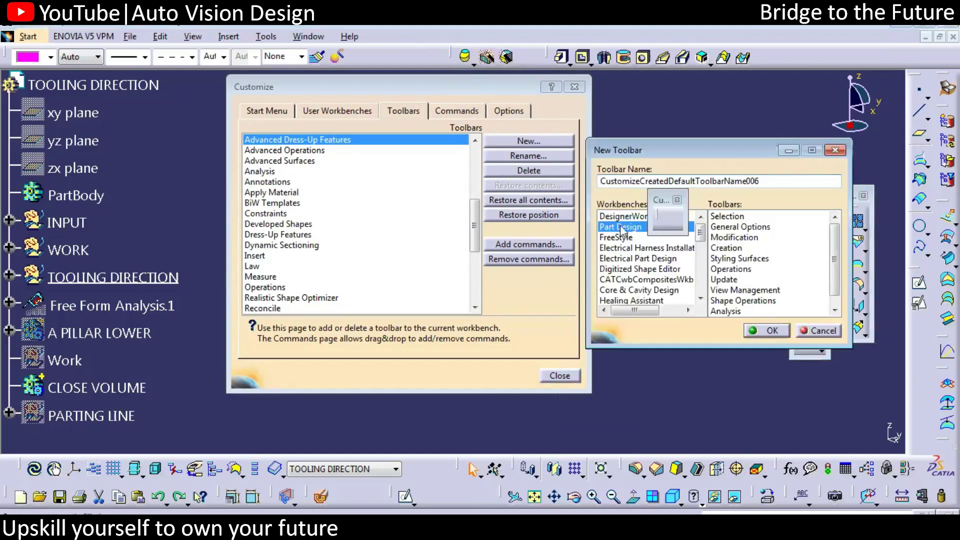
pyautogui.click(622, 231)
pyautogui.press('Down')
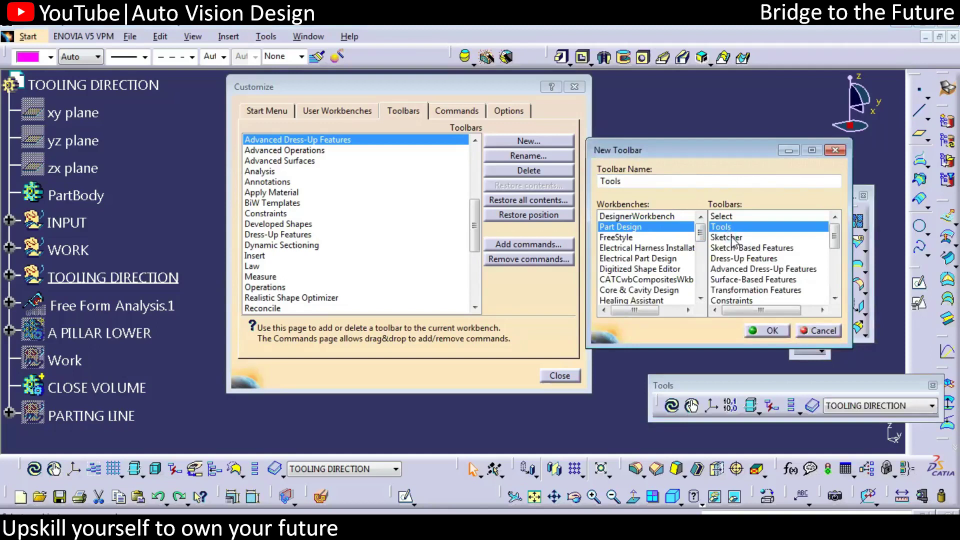
pyautogui.press('Down')
pyautogui.press('Down')
pyautogui.press('Down')
pyautogui.press('Down')
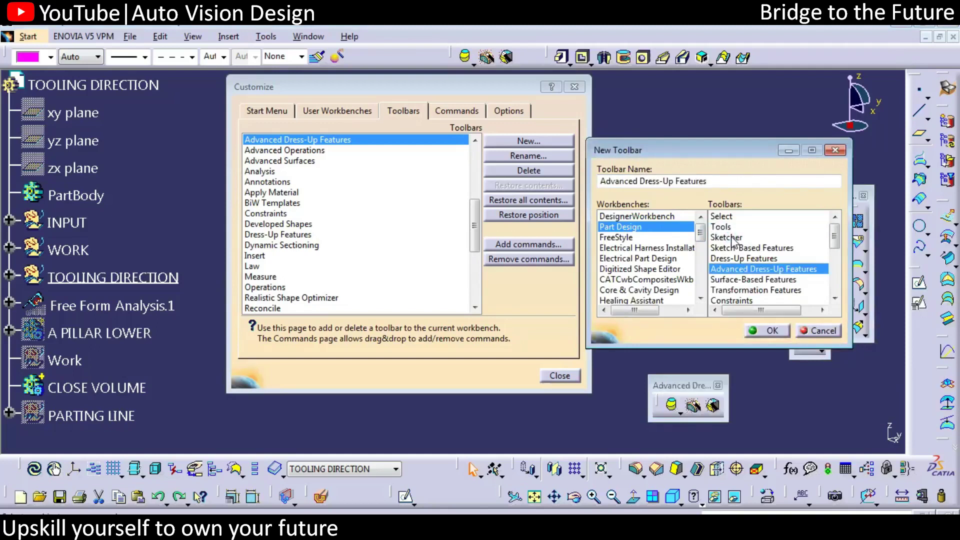
pyautogui.press('Down')
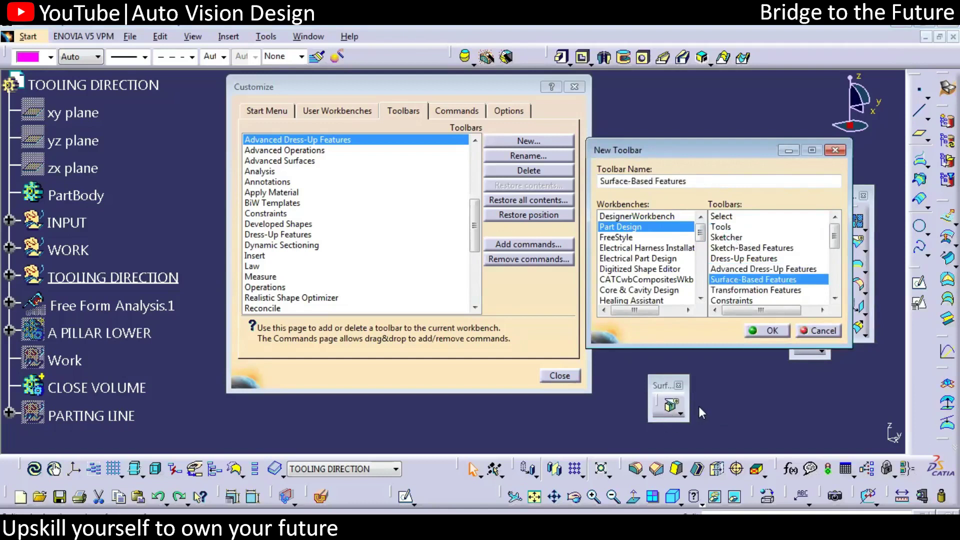
pyautogui.press('Down')
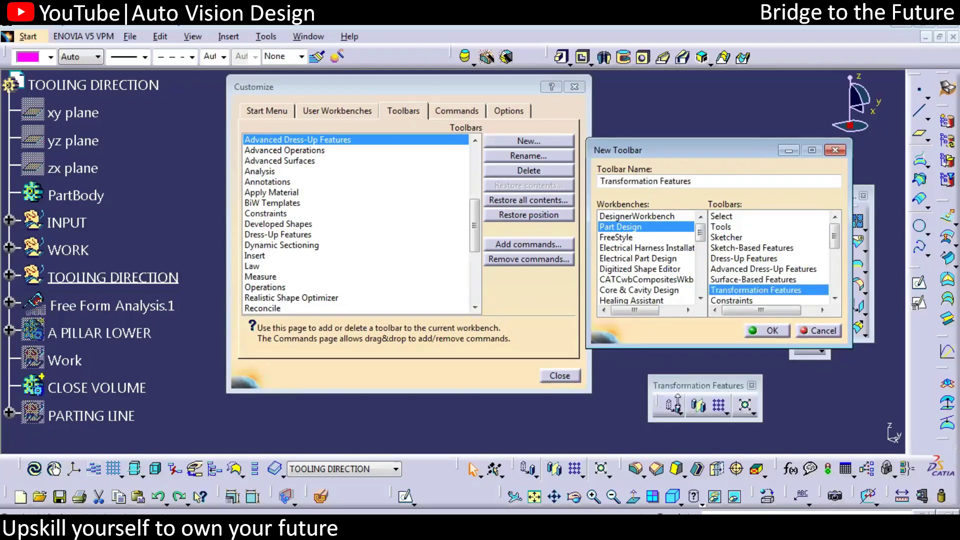
pyautogui.press('Down')
pyautogui.press('Down')
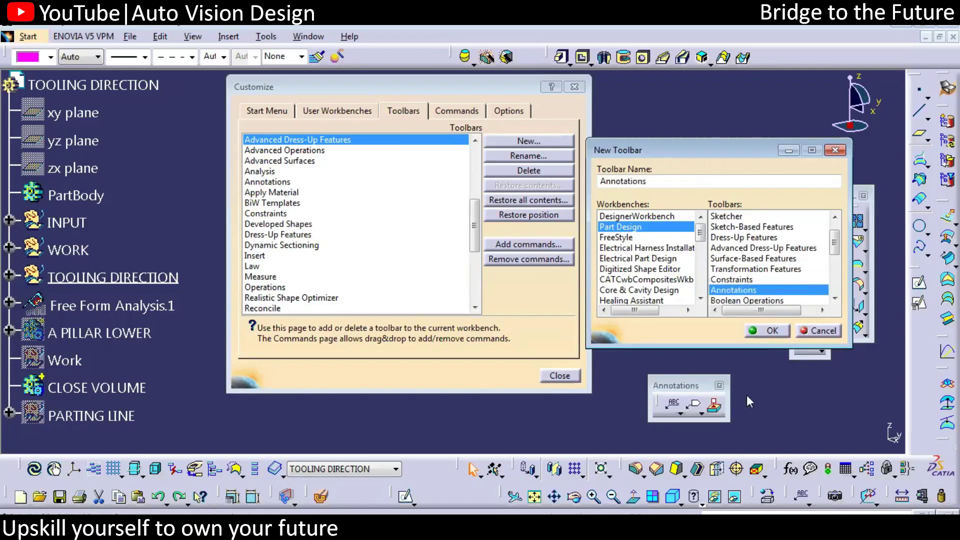
# Add the Surface-Based Features (Extended) toolbar and dock it and the floating surface toolbar beyond the sketch-based feature tools
pyautogui.press('Down')
pyautogui.press('Down')
pyautogui.press('Down')
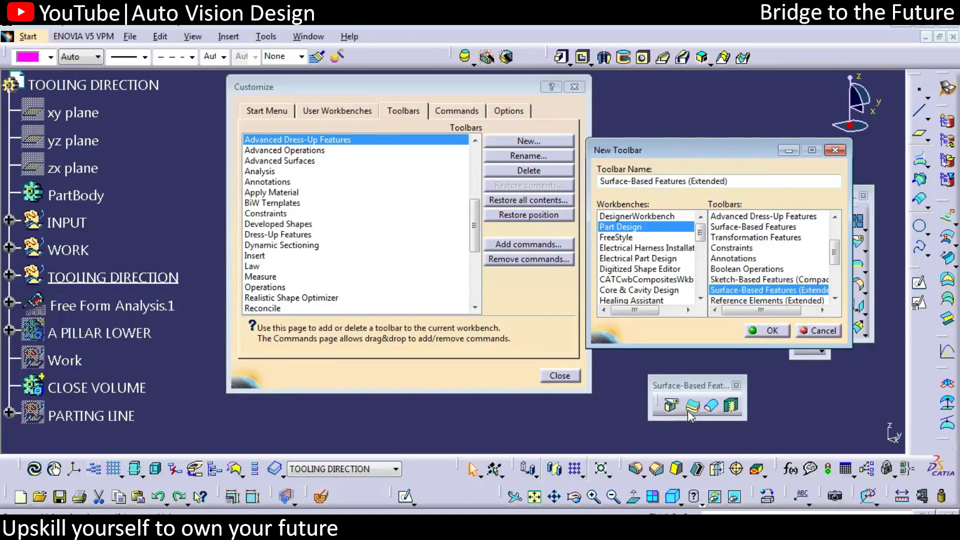
pyautogui.click(768, 330)
pyautogui.moveTo(700, 381); pyautogui.dragTo(799, 47)
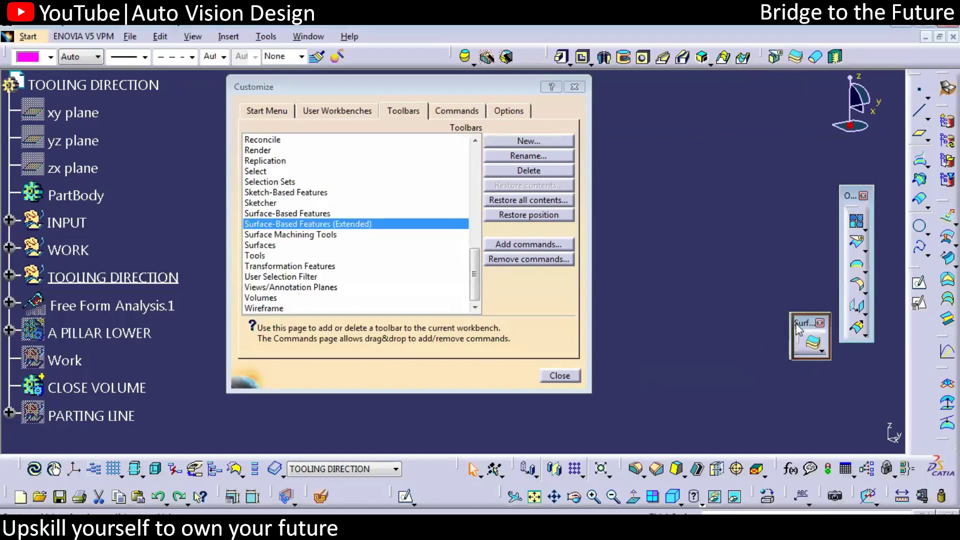
pyautogui.moveTo(842, 200); pyautogui.dragTo(848, 201)
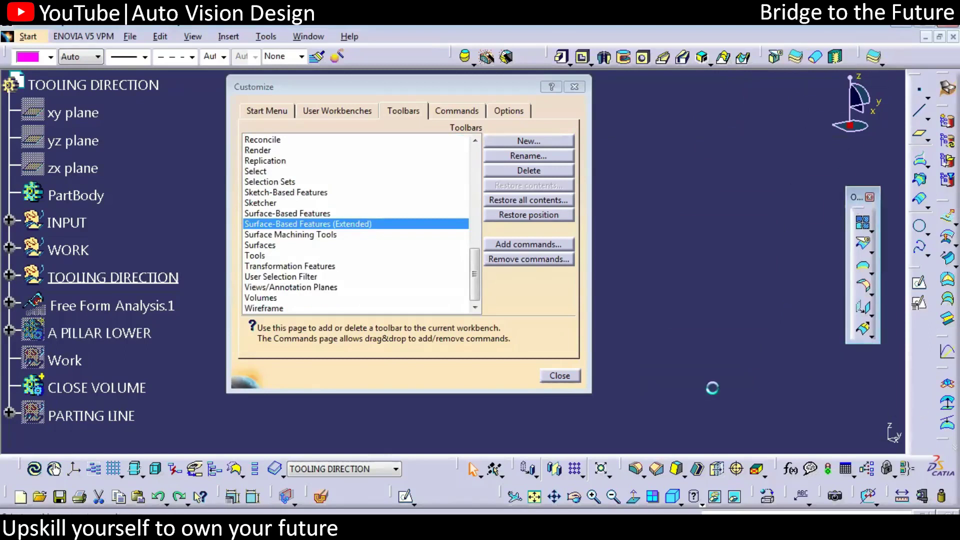
# Start a further new toolbar from the Part Design workbench with Sketch-Based Features as its source
pyautogui.click(538, 140)
pyautogui.moveTo(669, 391); pyautogui.dragTo(670, 391)
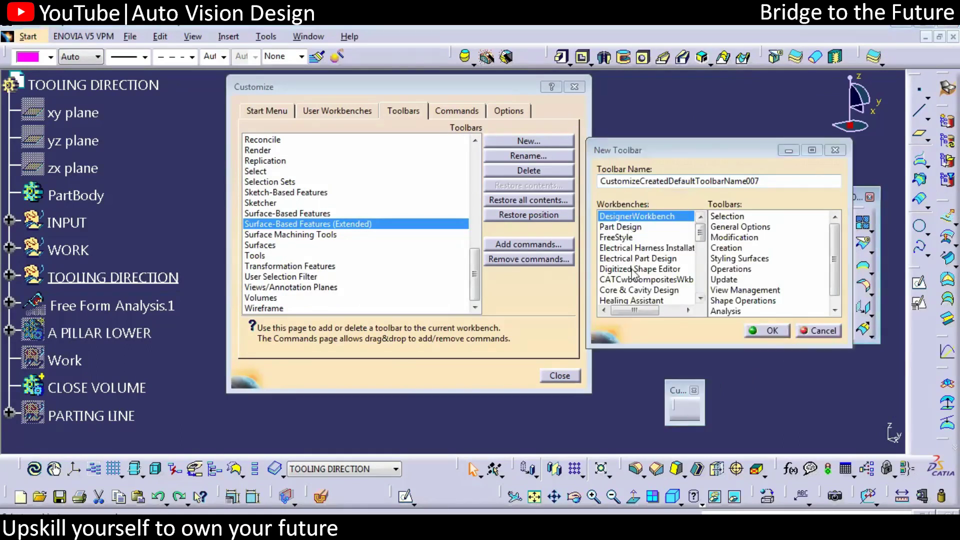
pyautogui.click(623, 227)
pyautogui.click(730, 237)
pyautogui.click(733, 248)
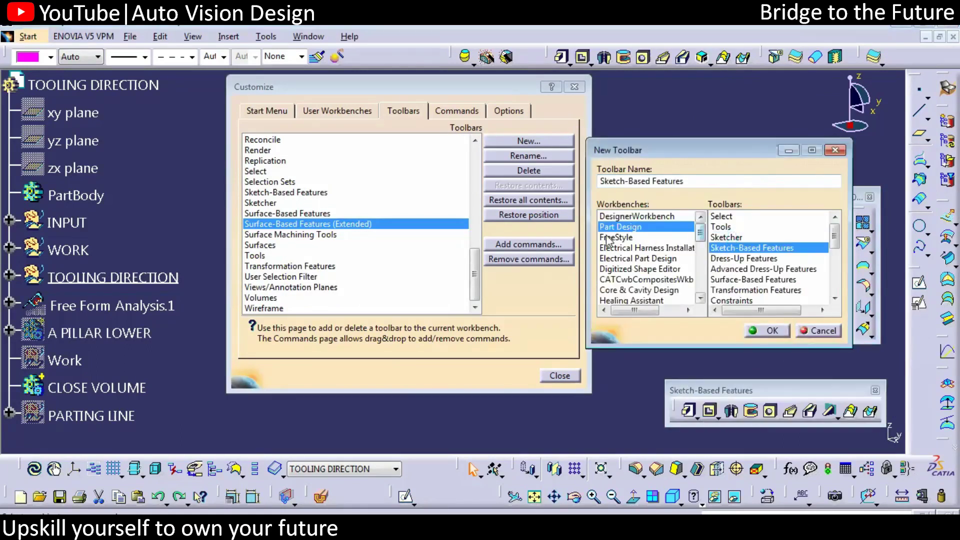
# Preview Part Design's toolbars from Dress-Up Features to Reconcile, and reposition the Sketch-Based Features preview
pyautogui.press('Down')
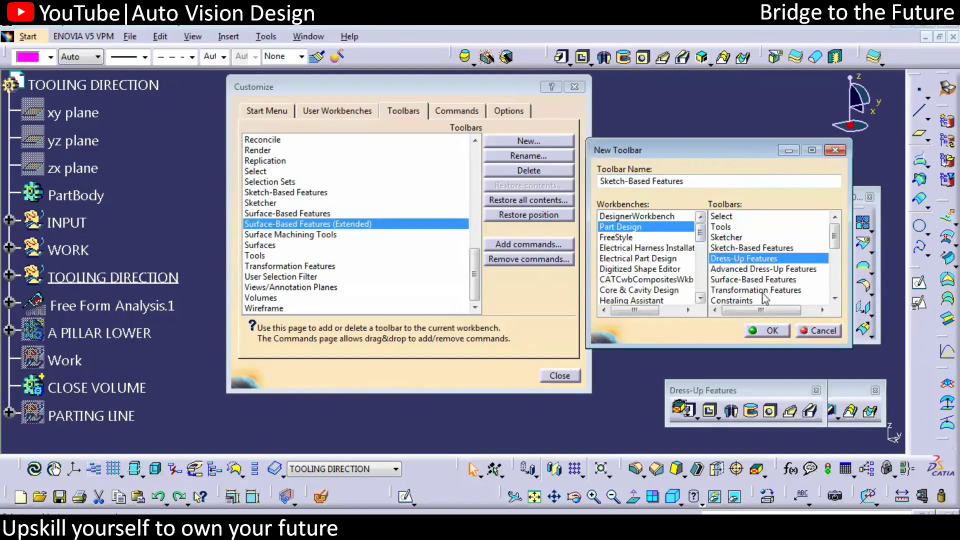
pyautogui.scroll(-2, 765, 299)
pyautogui.click(762, 290)
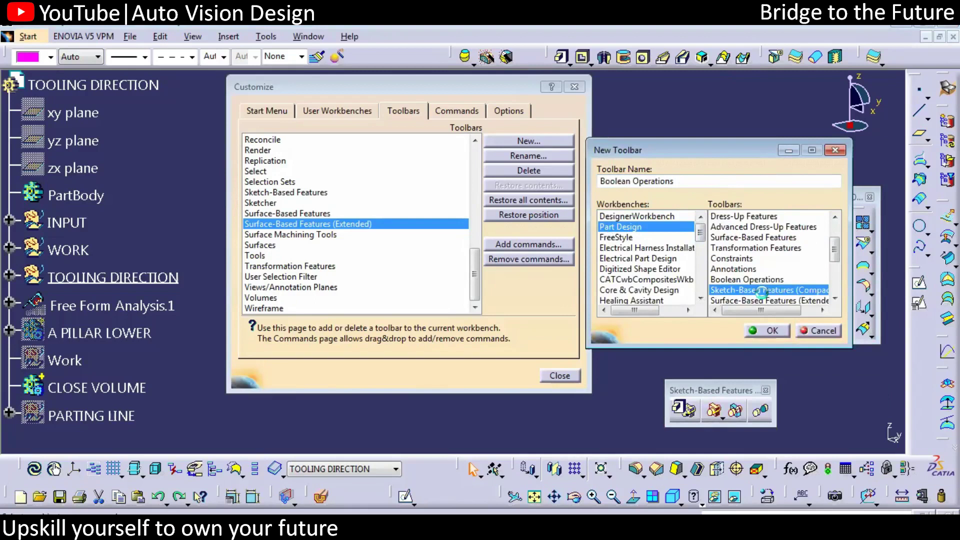
pyautogui.press('End')
pyautogui.press('Up')
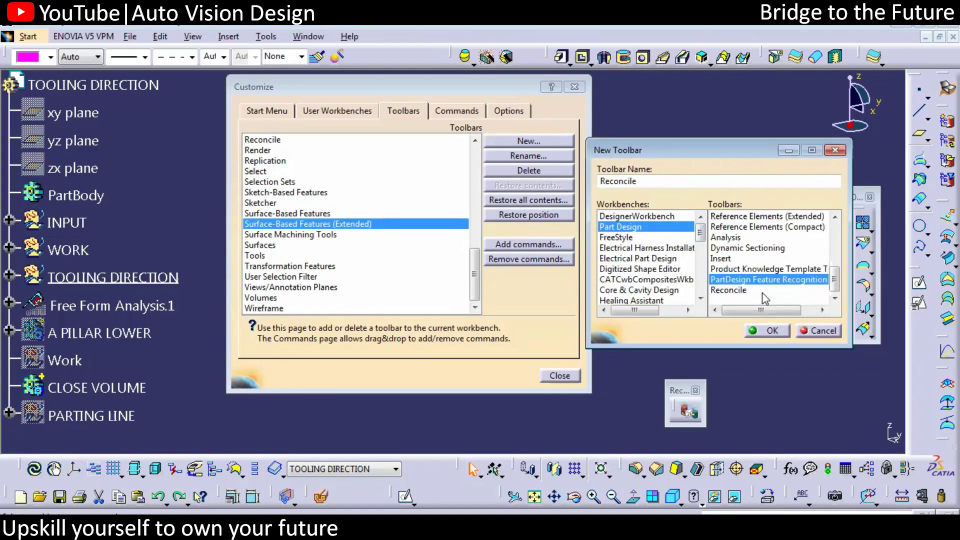
pyautogui.press('Home')
pyautogui.press('Down')
pyautogui.click(740, 238)
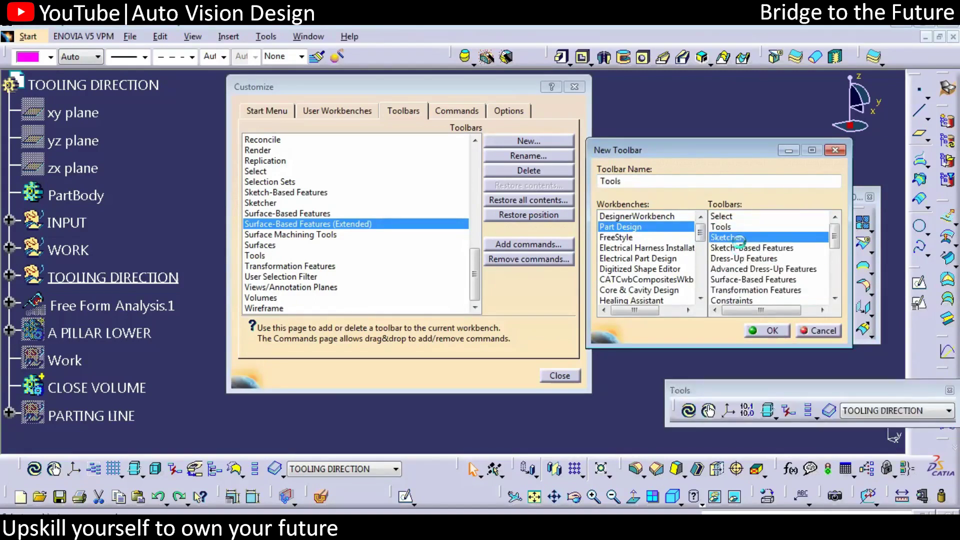
pyautogui.click(740, 248)
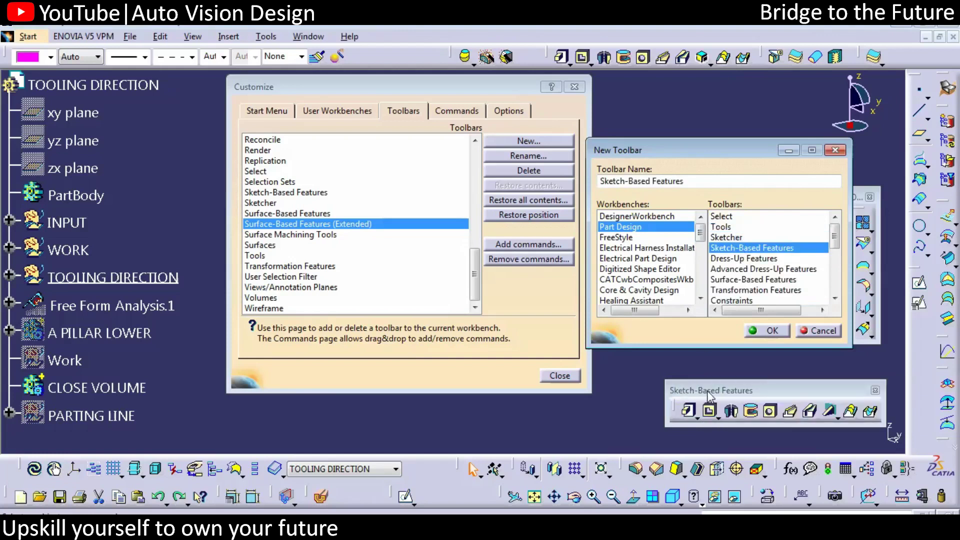
pyautogui.moveTo(704, 390); pyautogui.dragTo(648, 373)
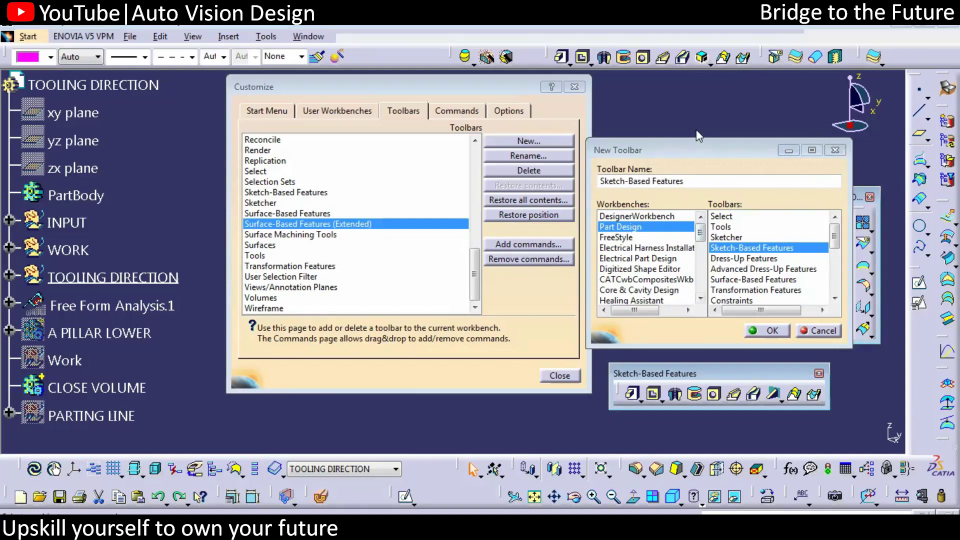
# Try to add the Transformation Features toolbar from Part Design to the current workbench
pyautogui.press('Down')
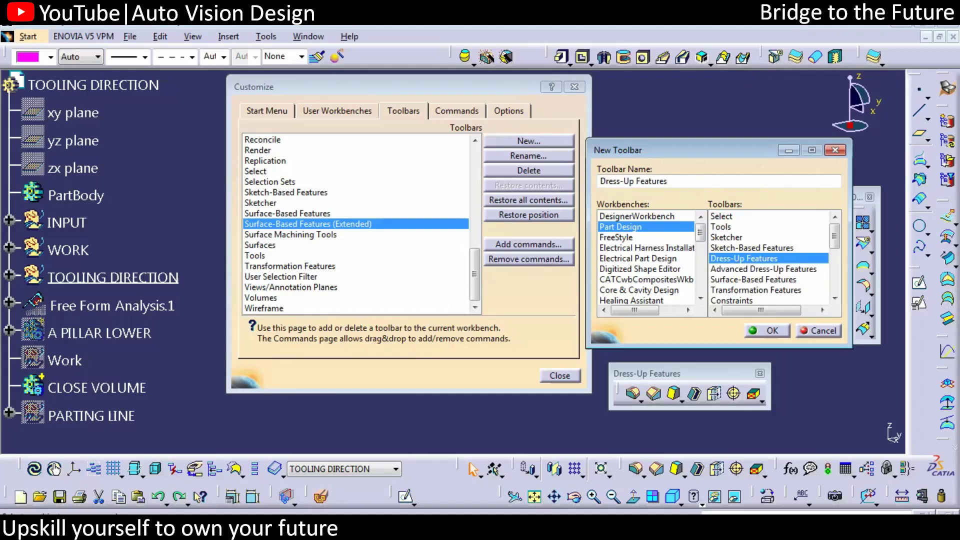
pyautogui.click(735, 268)
pyautogui.press('Down')
pyautogui.press('Down')
pyautogui.press('Down')
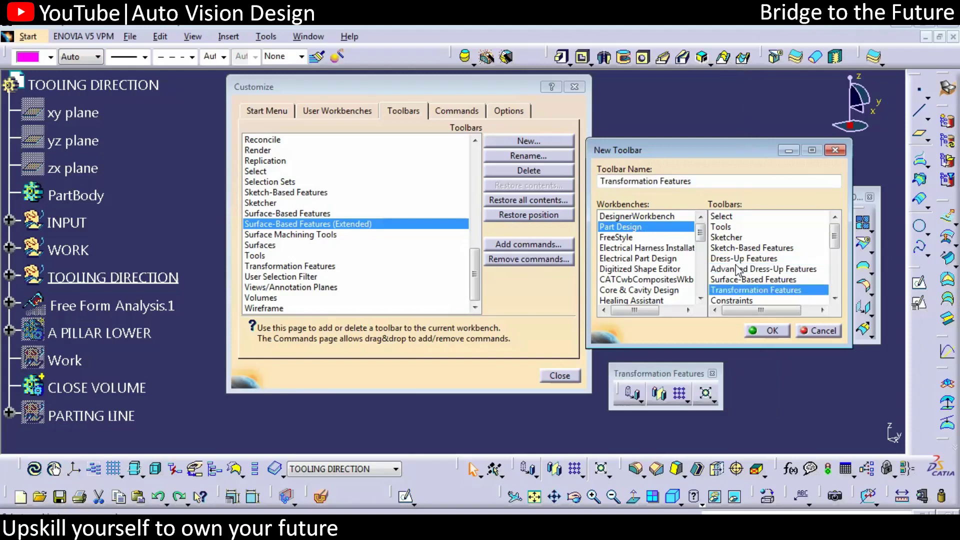
pyautogui.click(736, 280)
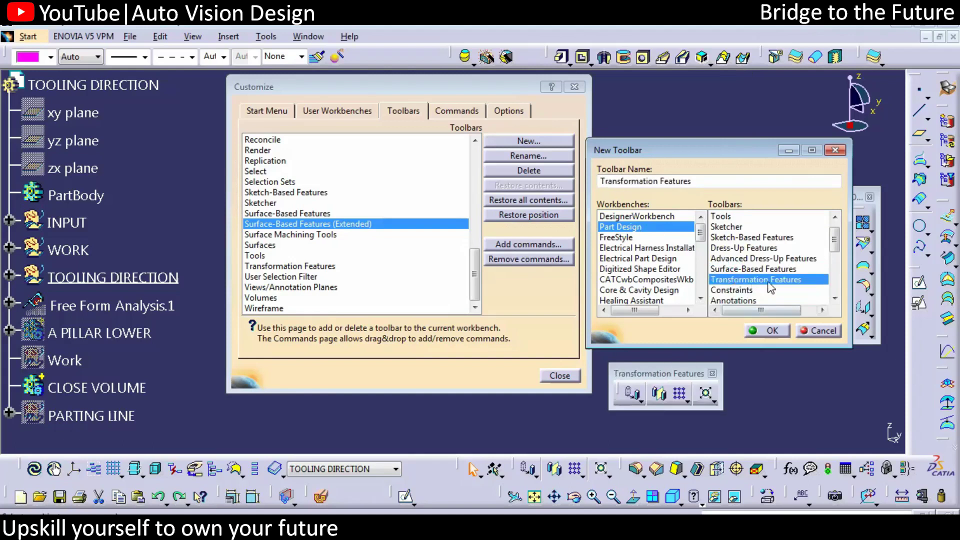
pyautogui.click(768, 331)
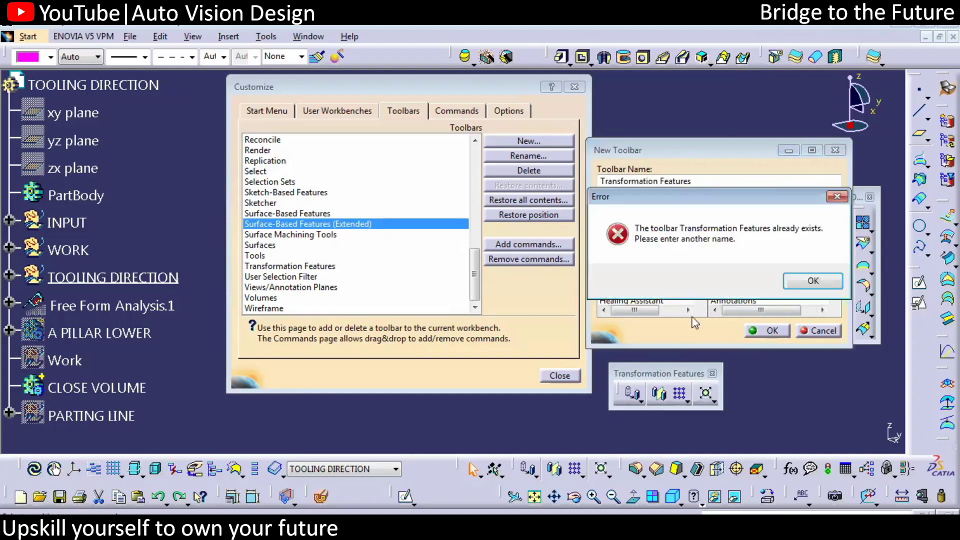
pyautogui.press('Return')
# Preview Part Design's toolbars from Sketch-Based Features (Compact) through Reference Elements (Compact)
pyautogui.click(728, 290)
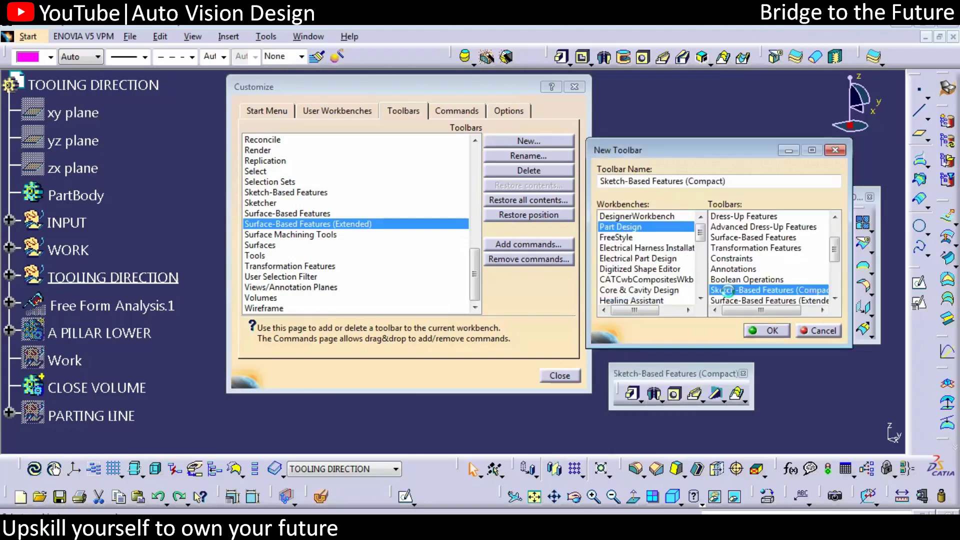
pyautogui.click(731, 300)
pyautogui.scroll(-1, 731, 300)
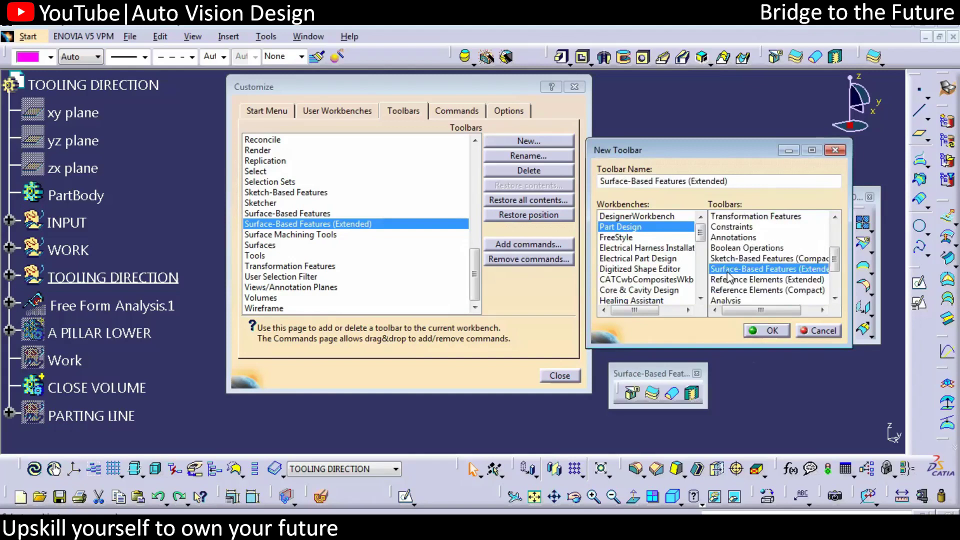
pyautogui.click(669, 392)
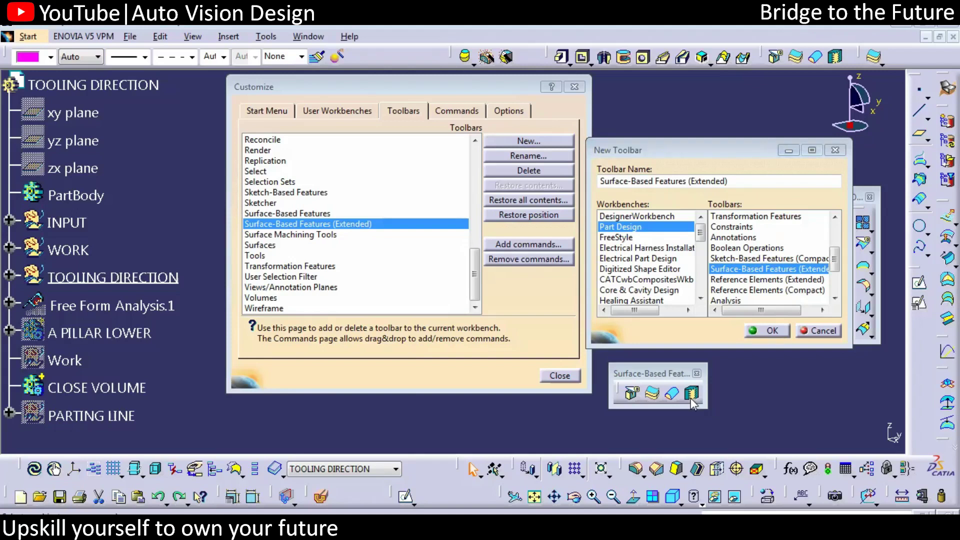
pyautogui.click(740, 280)
pyautogui.click(750, 290)
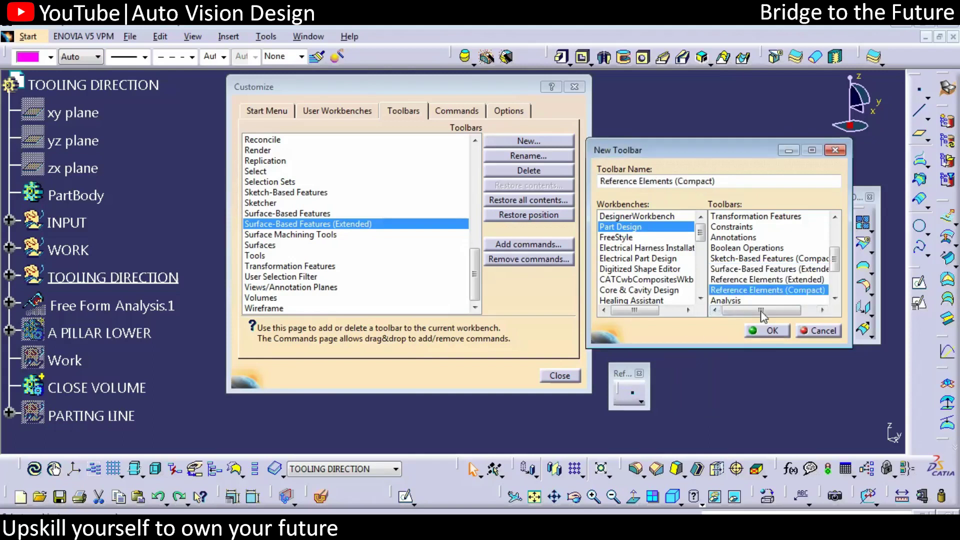
# Try to add the Analysis toolbar from Part Design, then cancel the new toolbar and close the customization settings
pyautogui.click(770, 301)
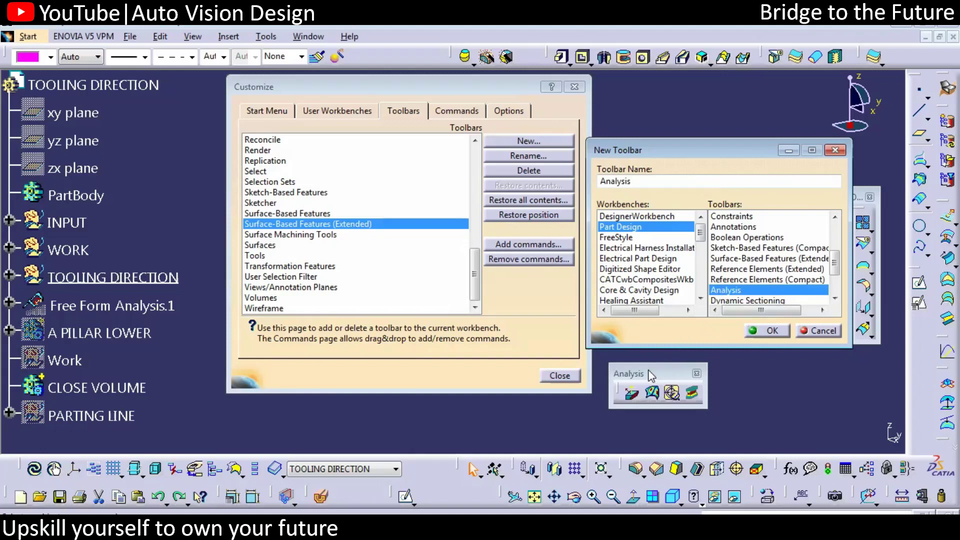
pyautogui.click(772, 331)
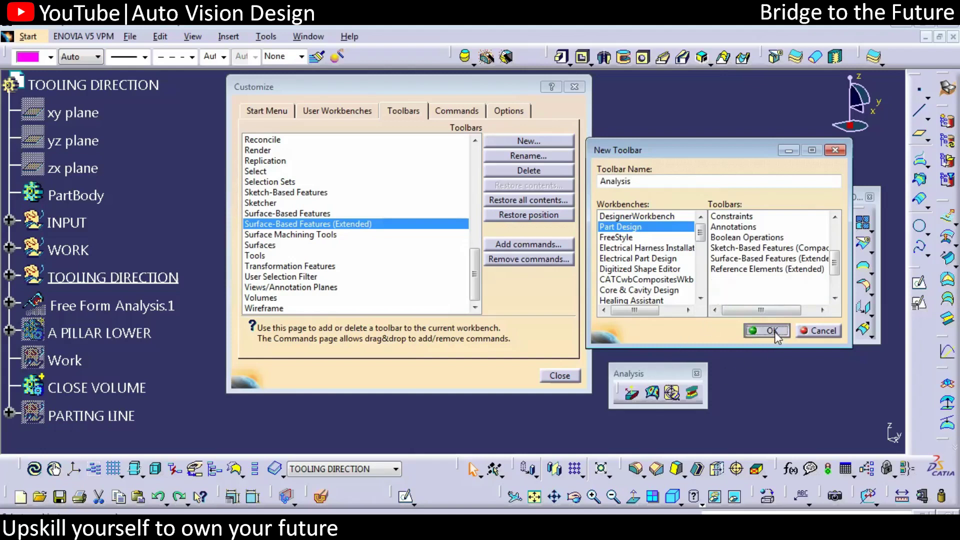
pyautogui.click(780, 281)
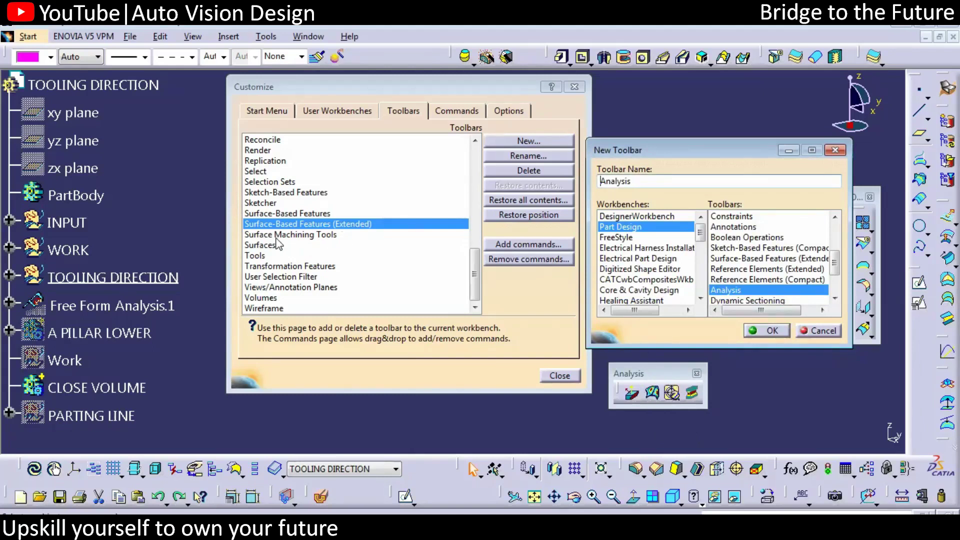
pyautogui.click(766, 330)
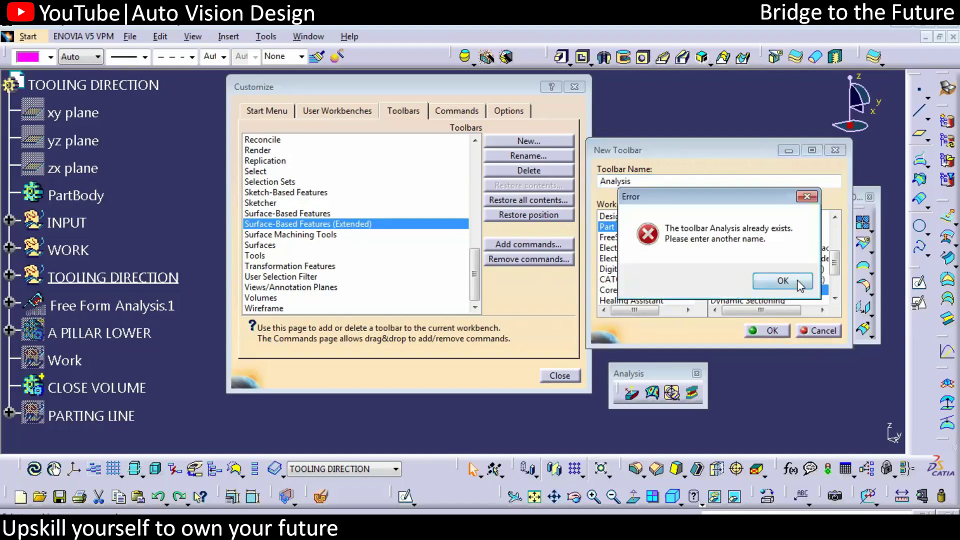
pyautogui.click(797, 280)
pyautogui.click(823, 331)
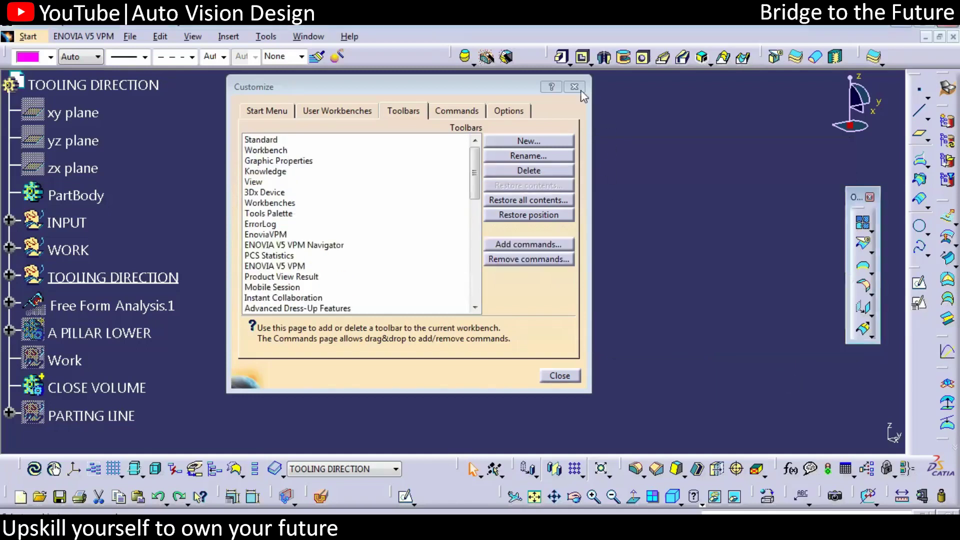
pyautogui.click(574, 87)
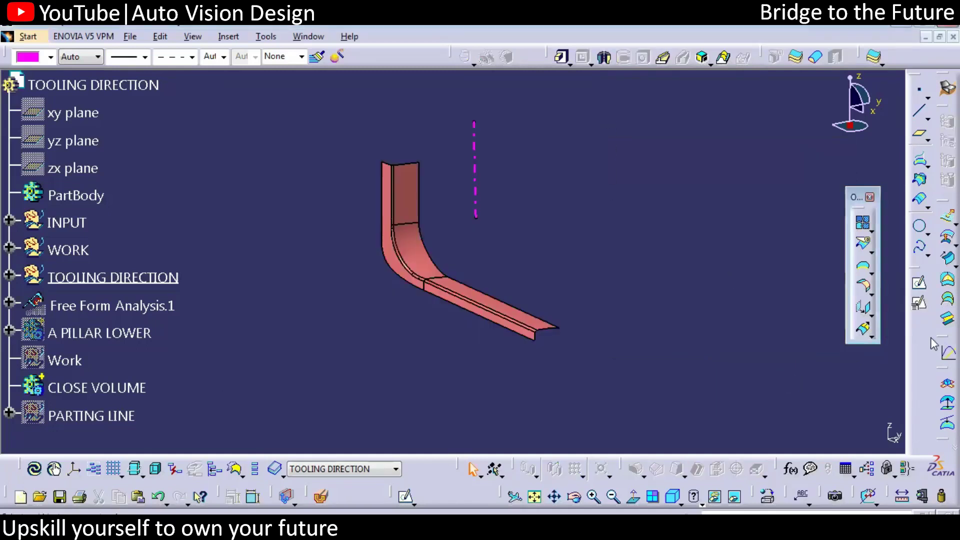
# Reopen the toolbar customization and try again to add Part Design's Analysis toolbar as a new toolbar
pyautogui.rightClick(926, 338)
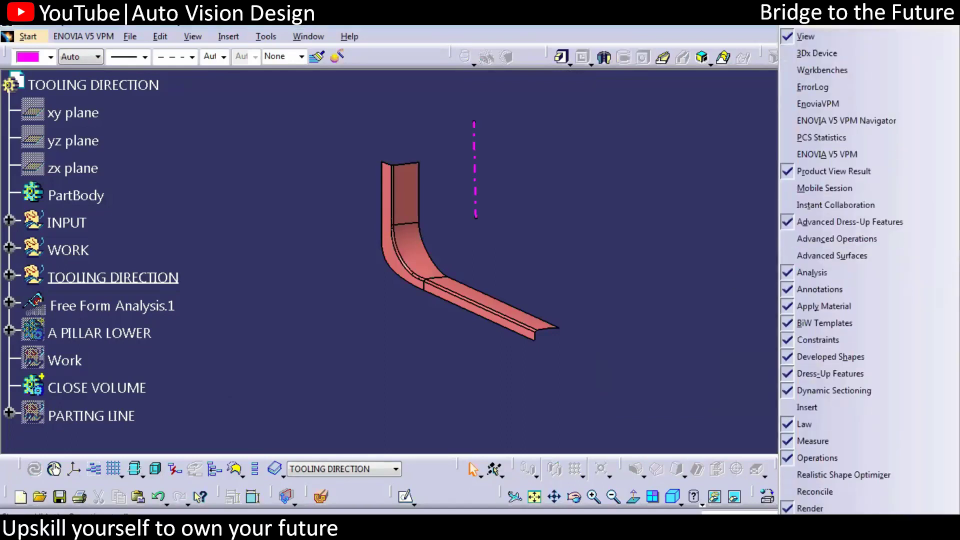
pyautogui.scroll(-2, 926, 338)
pyautogui.scroll(-4, 868, 270)
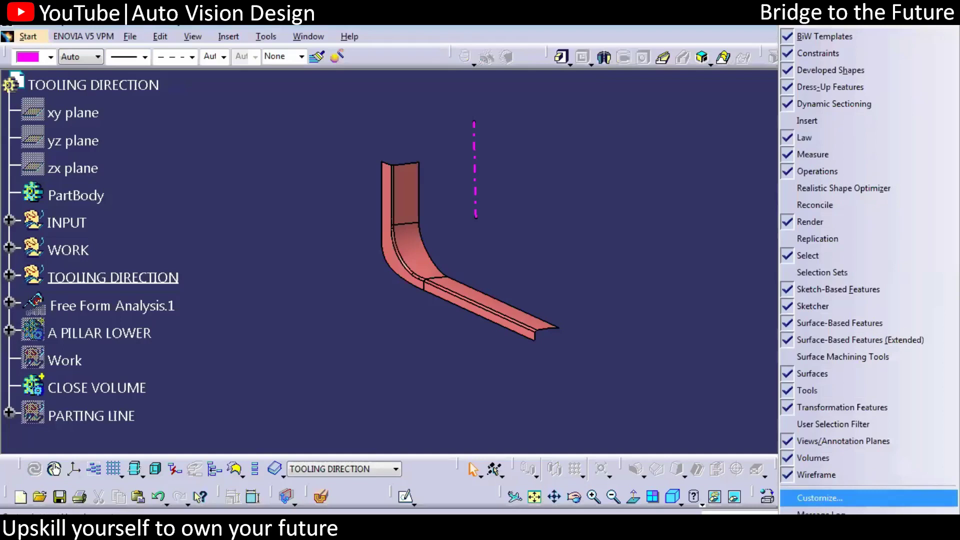
pyautogui.click(869, 498)
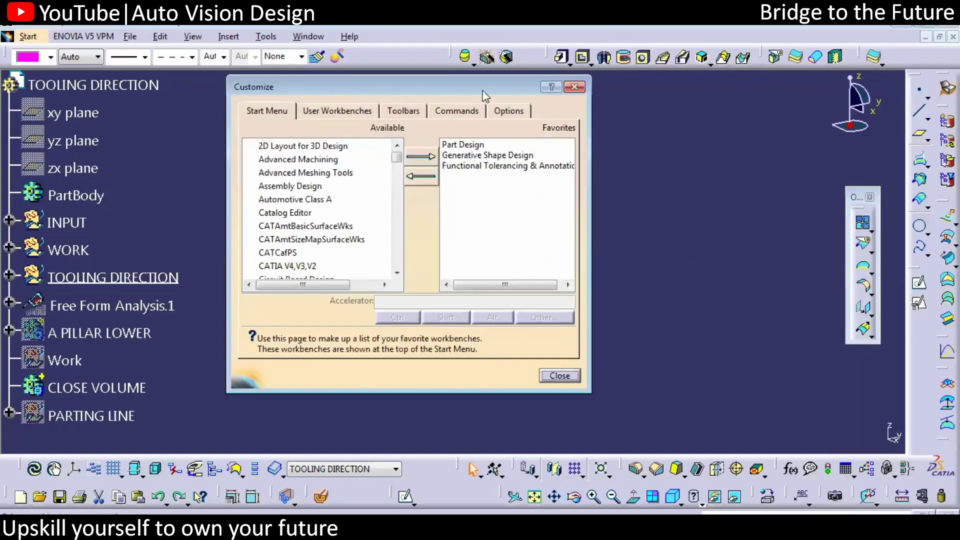
pyautogui.click(334, 112)
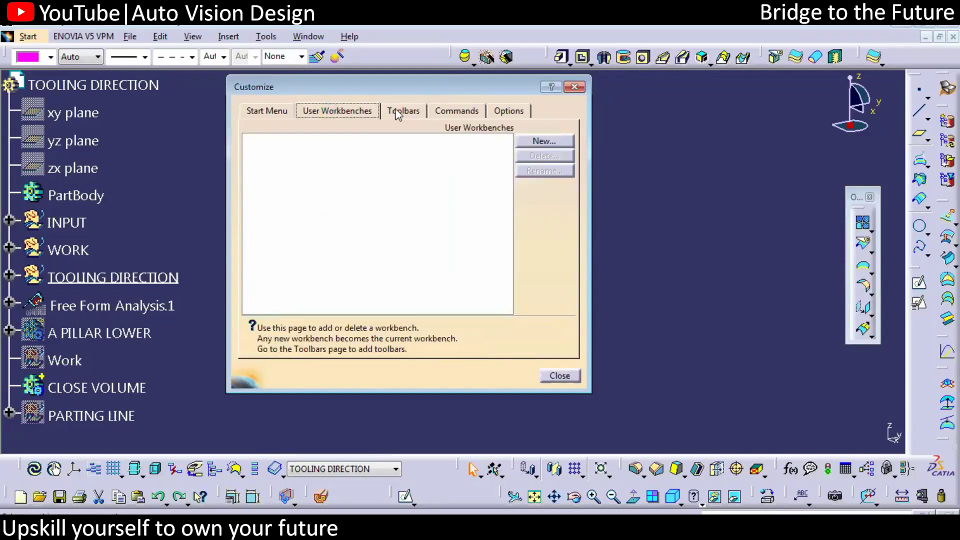
pyautogui.click(404, 111)
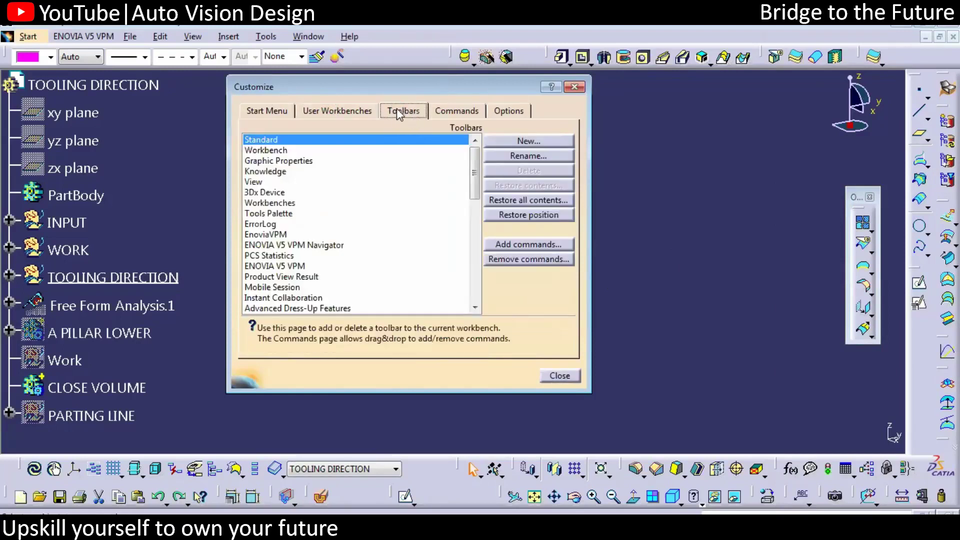
pyautogui.click(529, 144)
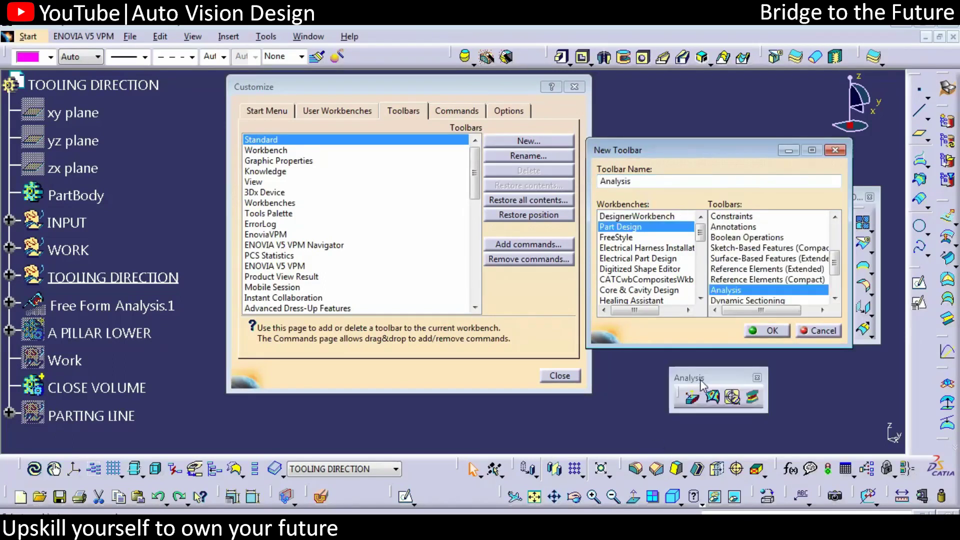
pyautogui.moveTo(700, 379); pyautogui.dragTo(675, 377)
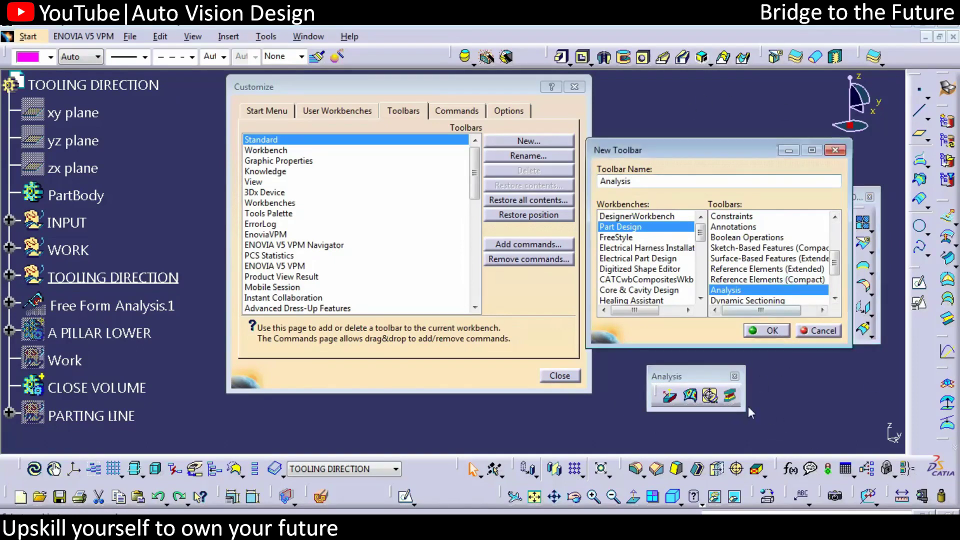
pyautogui.click(773, 332)
pyautogui.click(790, 281)
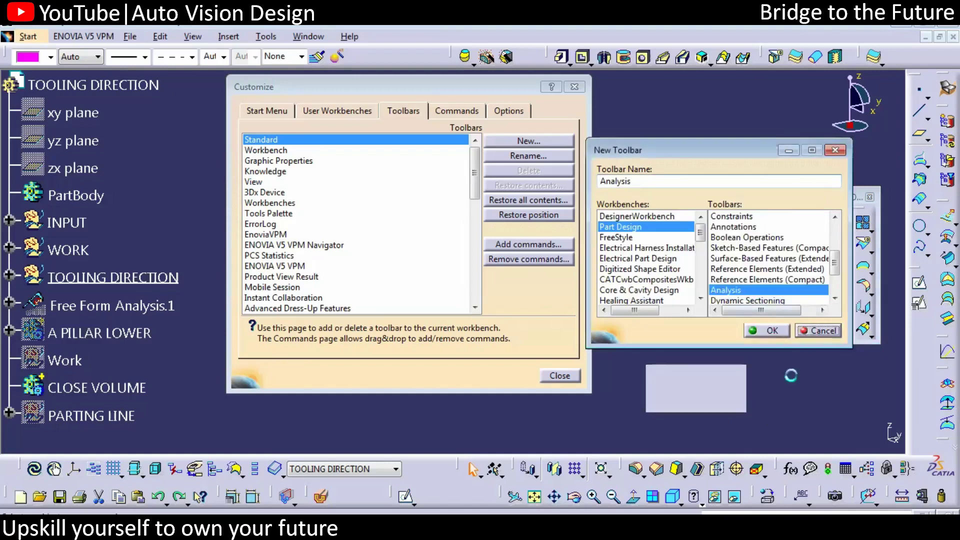
pyautogui.press('Escape')
# Dock the full analysis toolbar beside the material tool and the compact Analysis toolbar beside the active-body selector, and close the customization settings
pyautogui.moveTo(861, 494); pyautogui.dragTo(706, 406)
pyautogui.click(718, 419)
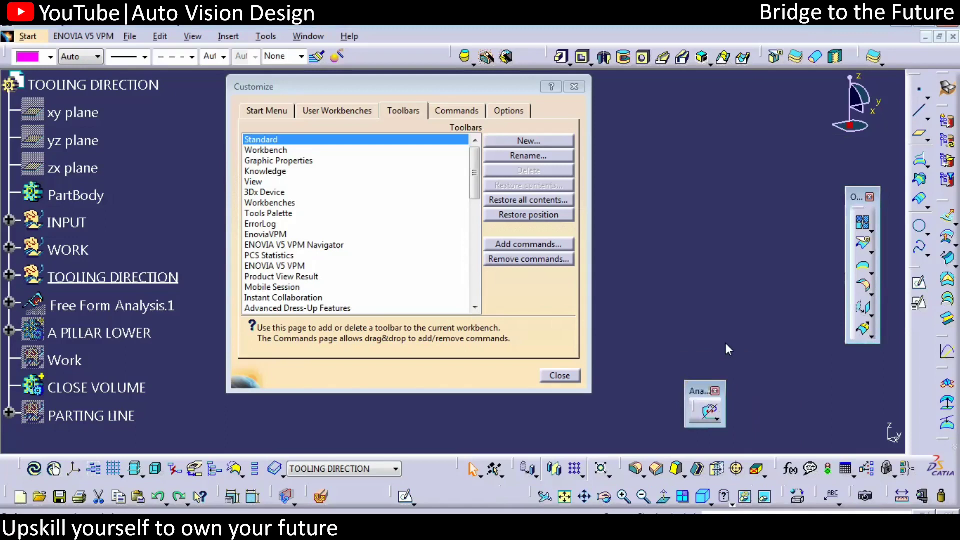
pyautogui.moveTo(726, 343); pyautogui.dragTo(360, 484)
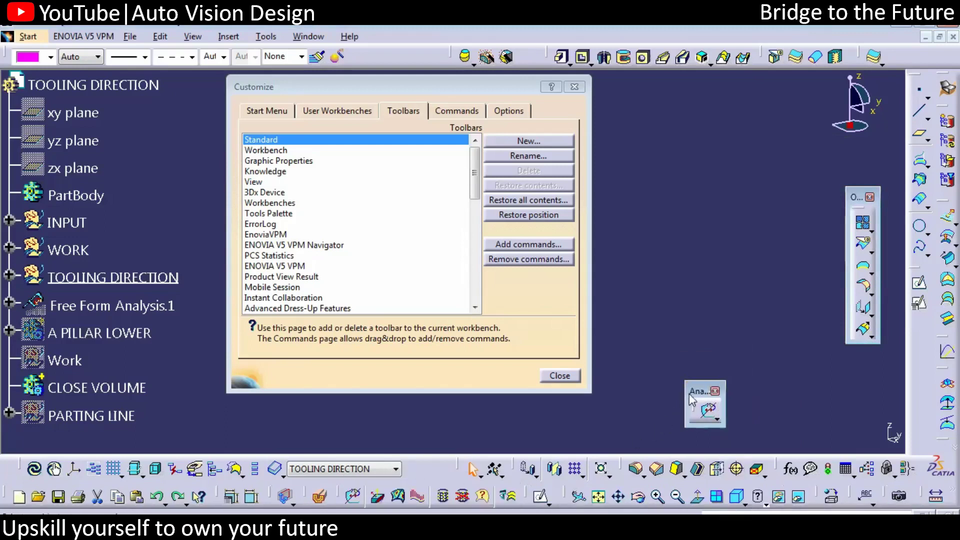
pyautogui.moveTo(689, 394); pyautogui.dragTo(434, 459)
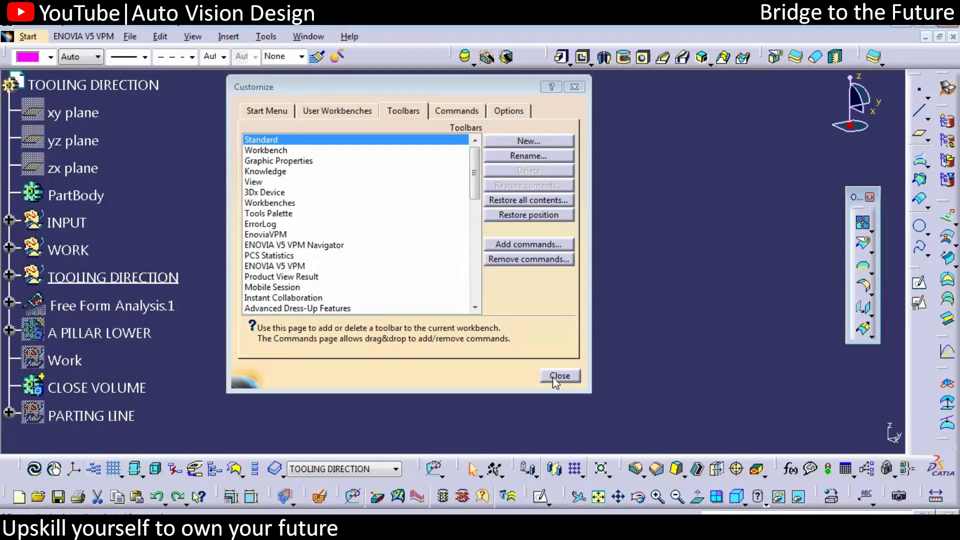
pyautogui.click(556, 376)
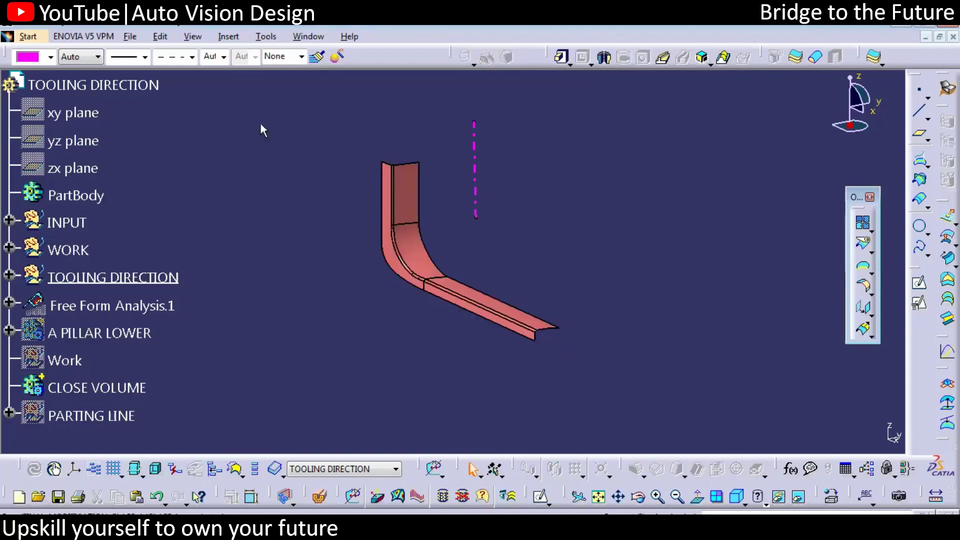
# Review the analysis commands that can be inserted in the current workbench
pyautogui.click(233, 39)
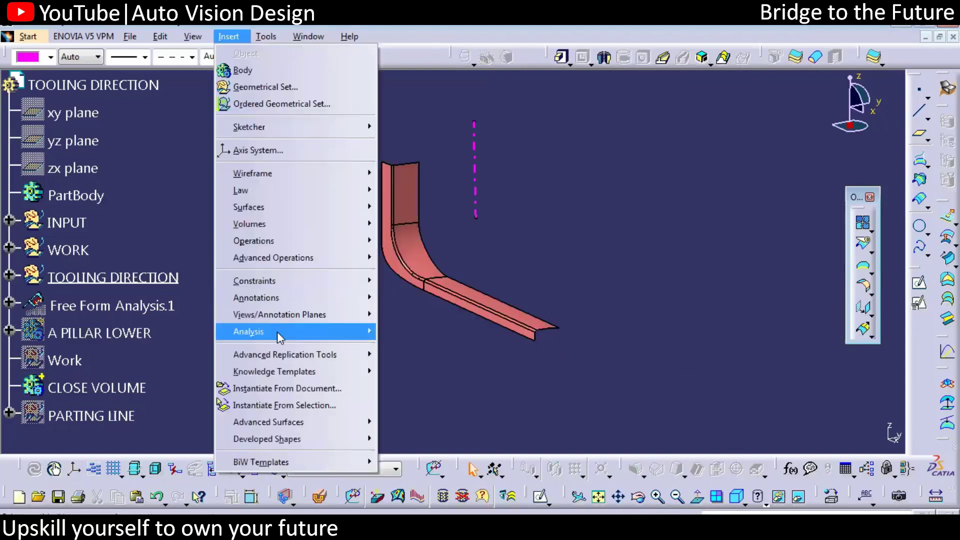
pyautogui.moveTo(277, 331)
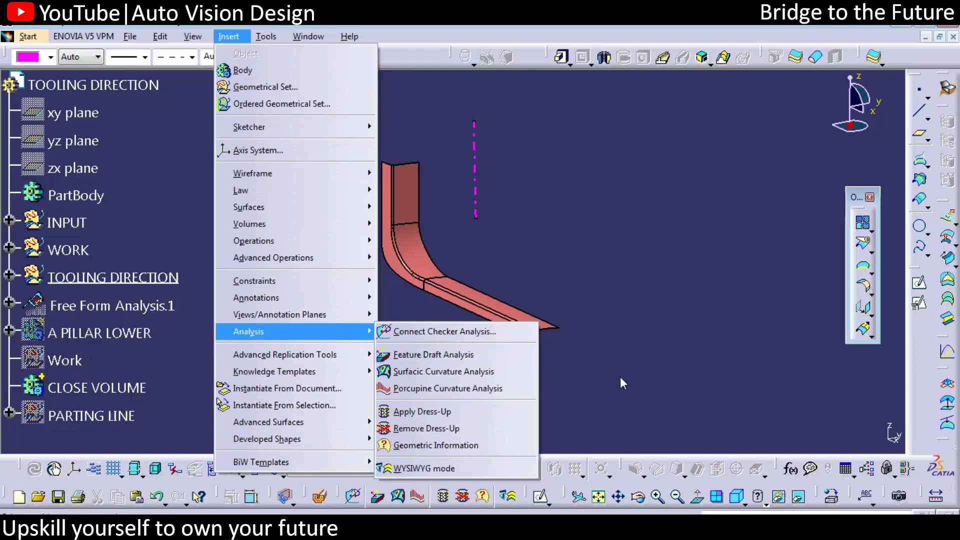
pyautogui.click(695, 356)
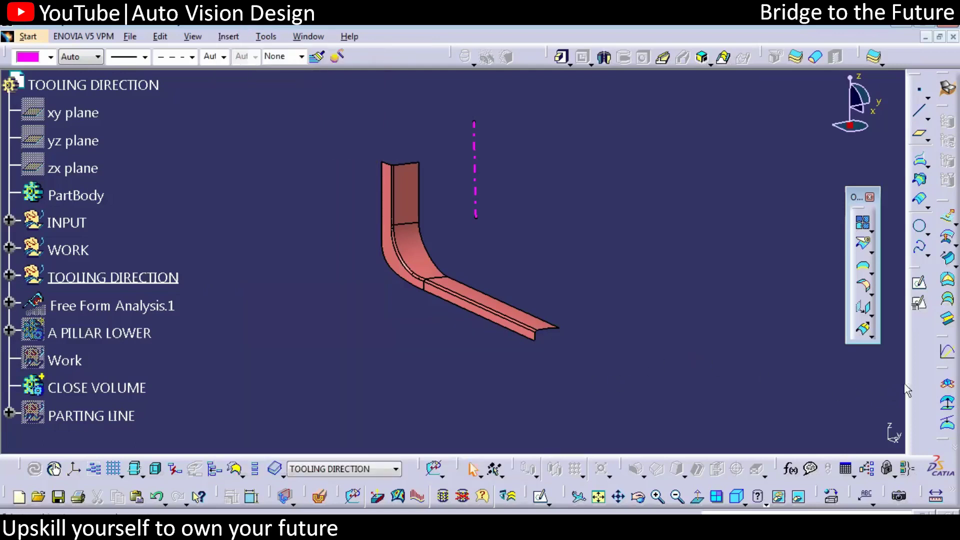